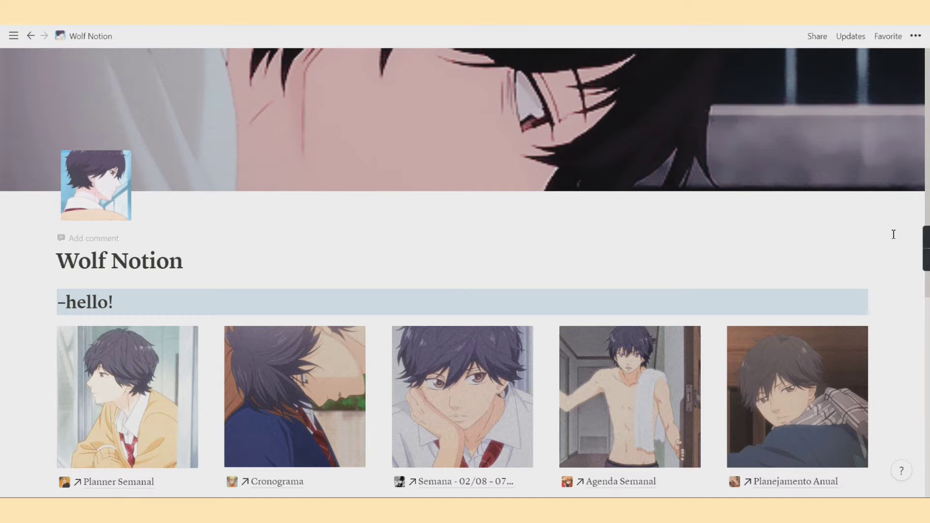
Look over the Wolf Notion home page, from the cover and hello gallery to the links under Outras páginas.
{"action": "scroll", "coordinate": [900, 252], "scroll_direction": "down", "scroll_amount": 7}
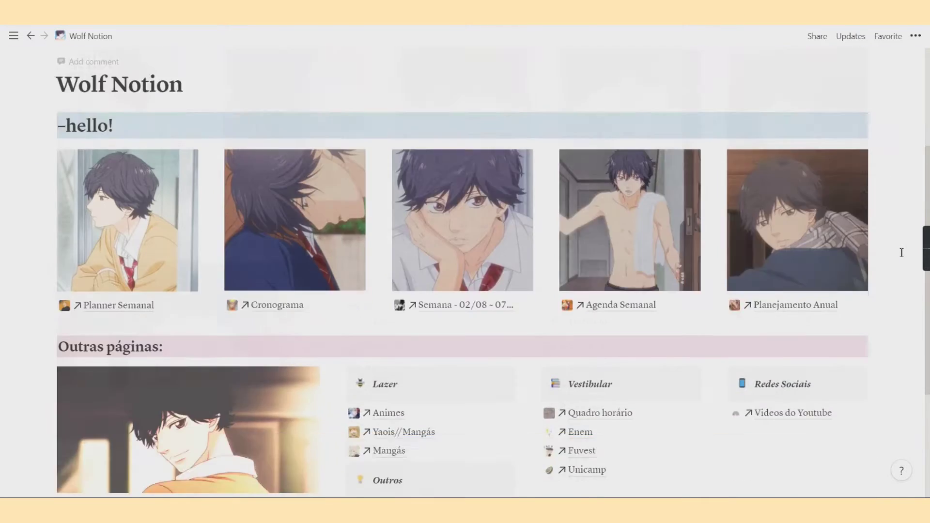
{"action": "scroll", "coordinate": [901, 253], "scroll_direction": "up", "scroll_amount": 10}
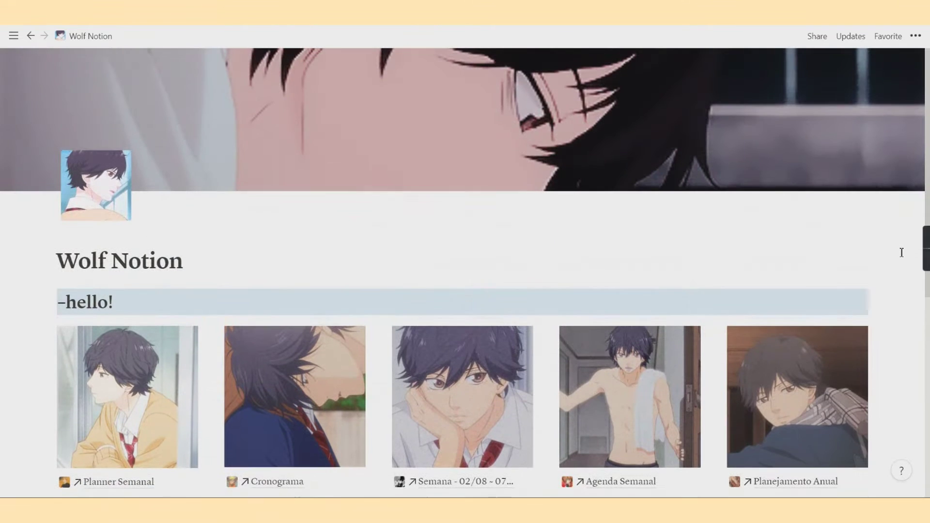
{"action": "mouse_move", "coordinate": [2, 177]}
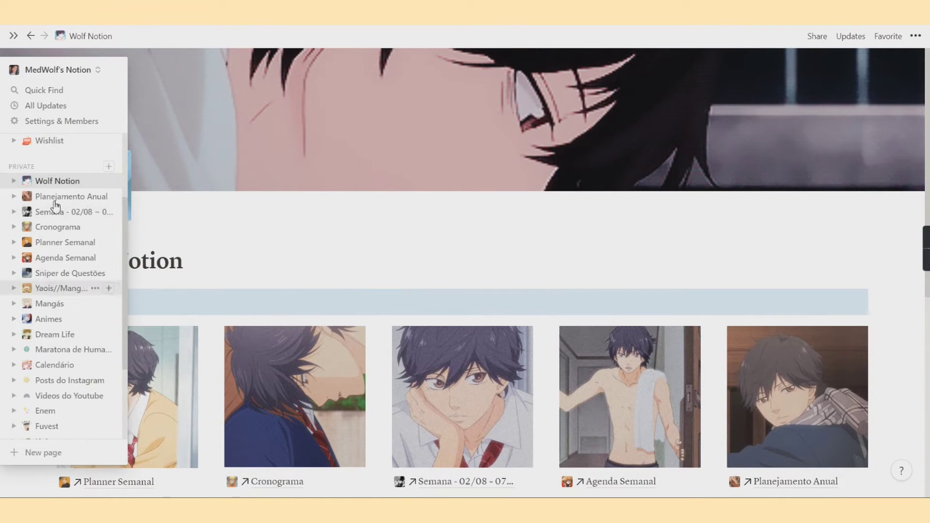
{"action": "scroll", "coordinate": [890, 252], "scroll_direction": "down", "scroll_amount": 2}
{"action": "scroll", "coordinate": [889, 252], "scroll_direction": "down", "scroll_amount": 6}
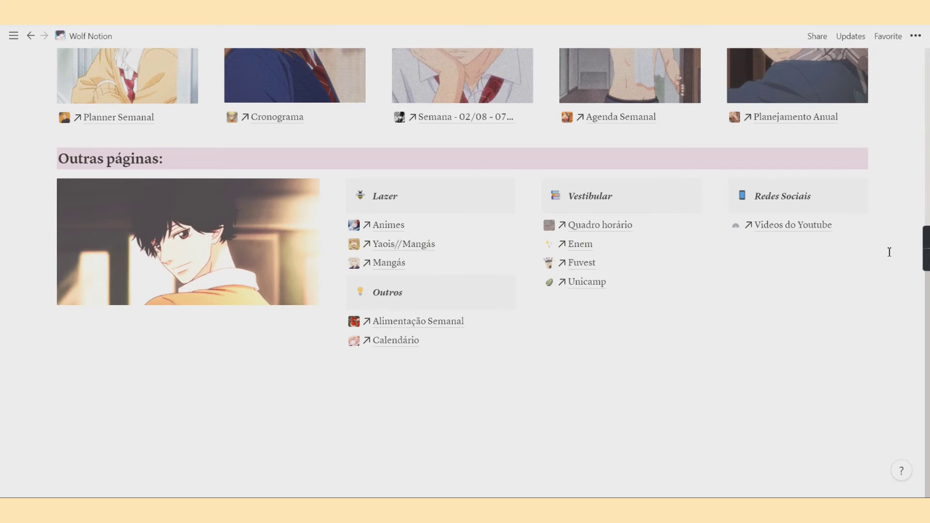
{"action": "scroll", "coordinate": [890, 252], "scroll_direction": "up", "scroll_amount": 4}
{"action": "scroll", "coordinate": [890, 252], "scroll_direction": "up", "scroll_amount": 4}
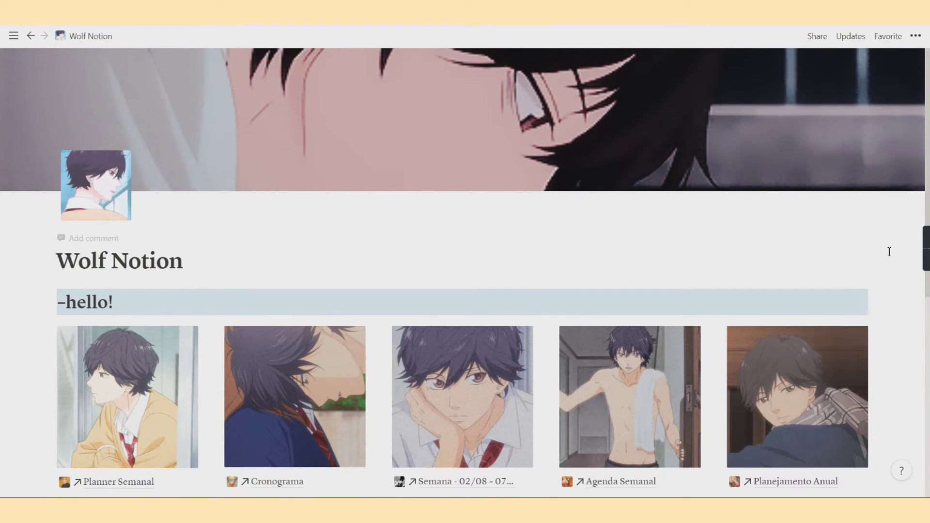
{"action": "scroll", "coordinate": [906, 189], "scroll_direction": "down", "scroll_amount": 3}
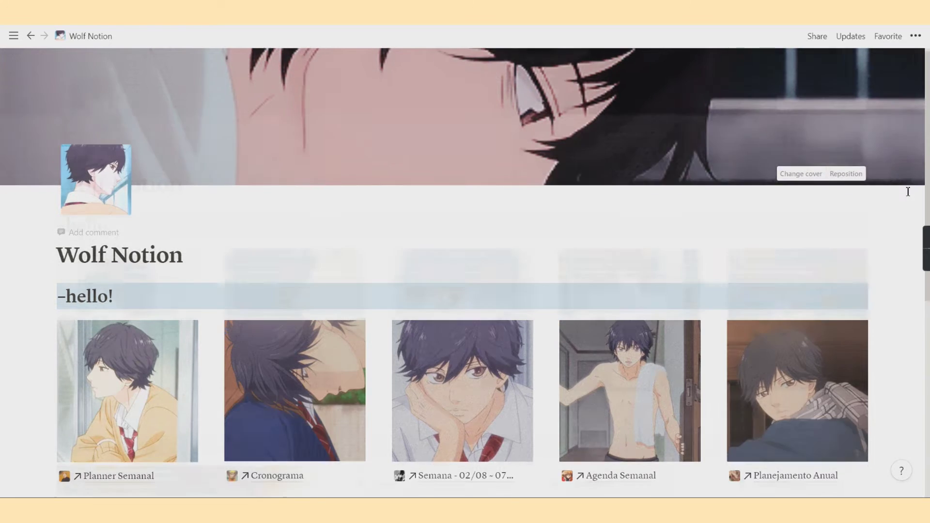
{"action": "scroll", "coordinate": [472, 234], "scroll_direction": "down", "scroll_amount": 1}
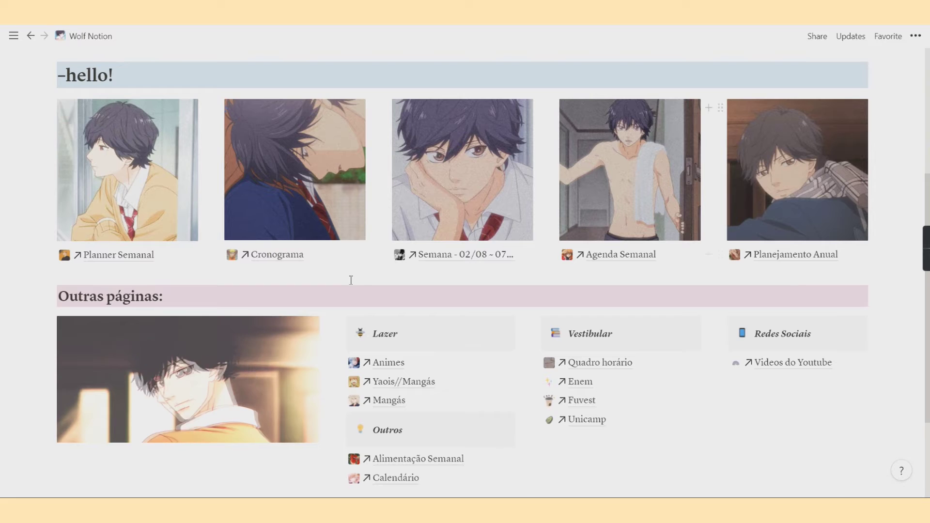
{"action": "mouse_move", "coordinate": [5, 271]}
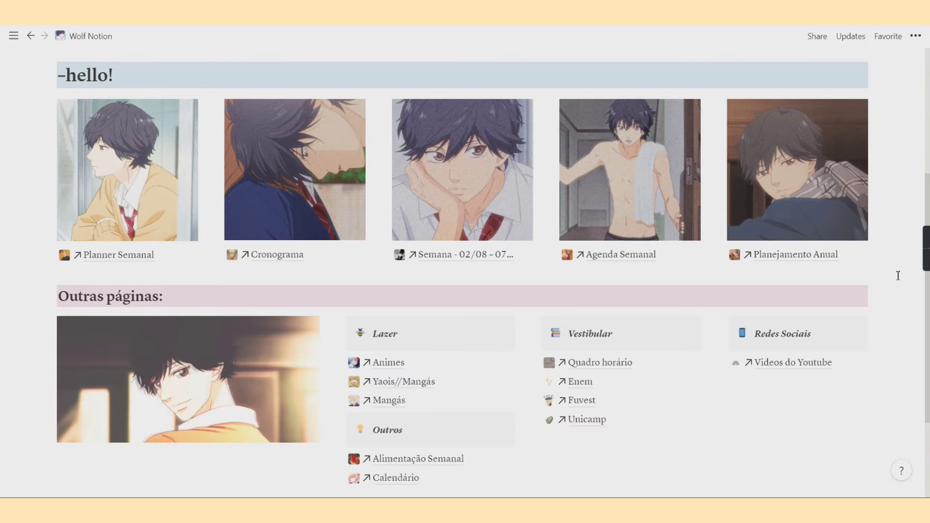
{"action": "scroll", "coordinate": [588, 312], "scroll_direction": "down", "scroll_amount": 1}
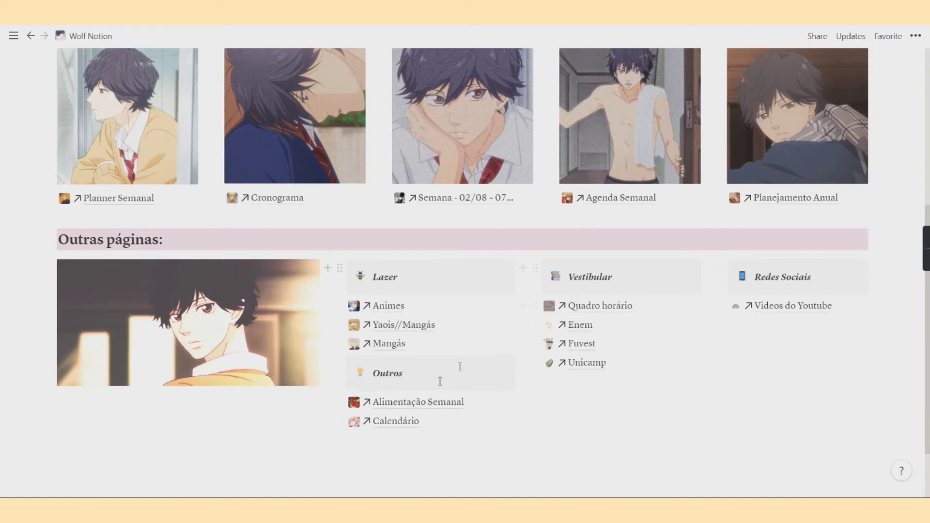
{"action": "scroll", "coordinate": [846, 303], "scroll_direction": "up", "scroll_amount": 6}
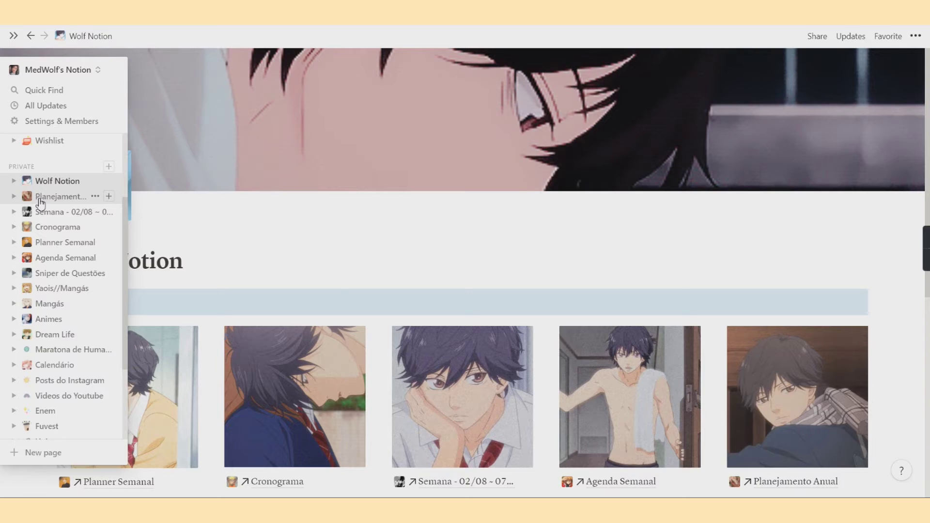
Open the Planejamento Anual page and open its Agosto card as a full page.
{"action": "left_click", "coordinate": [41, 200]}
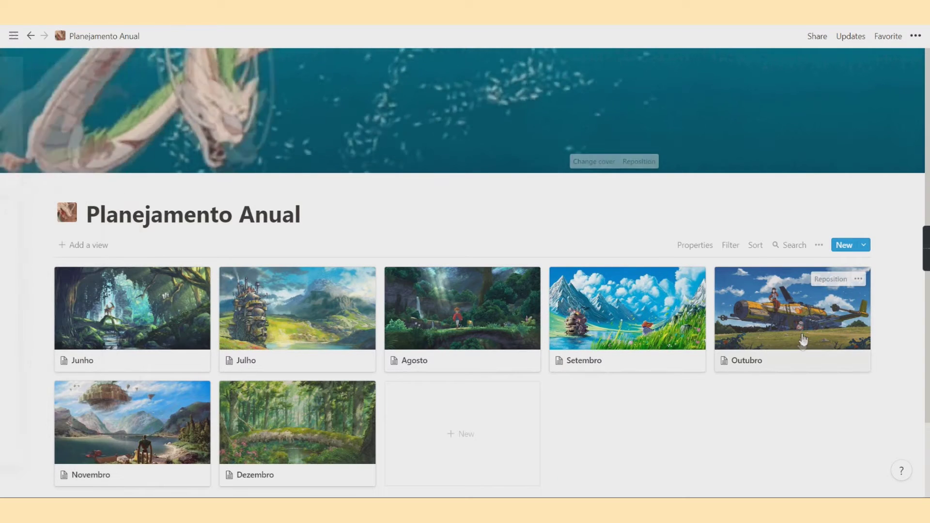
{"action": "scroll", "coordinate": [801, 339], "scroll_direction": "down", "scroll_amount": 1}
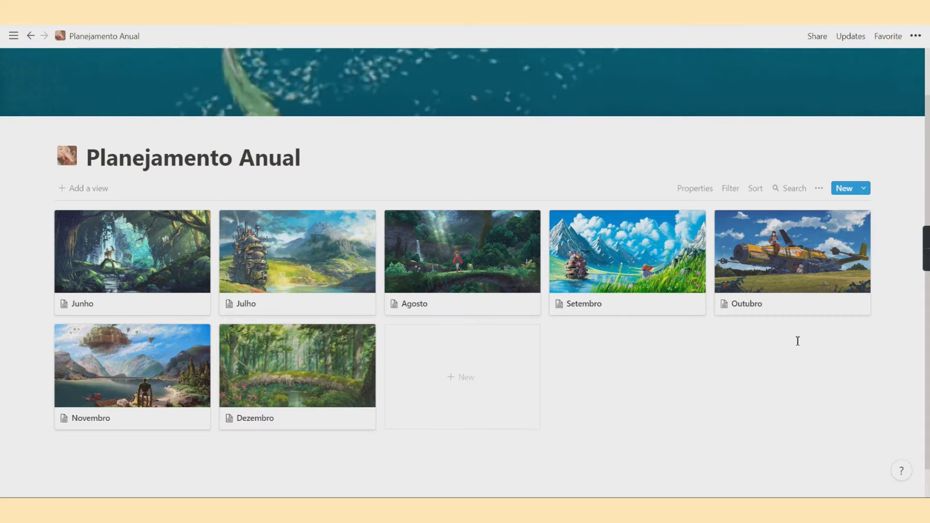
{"action": "left_click", "coordinate": [510, 255]}
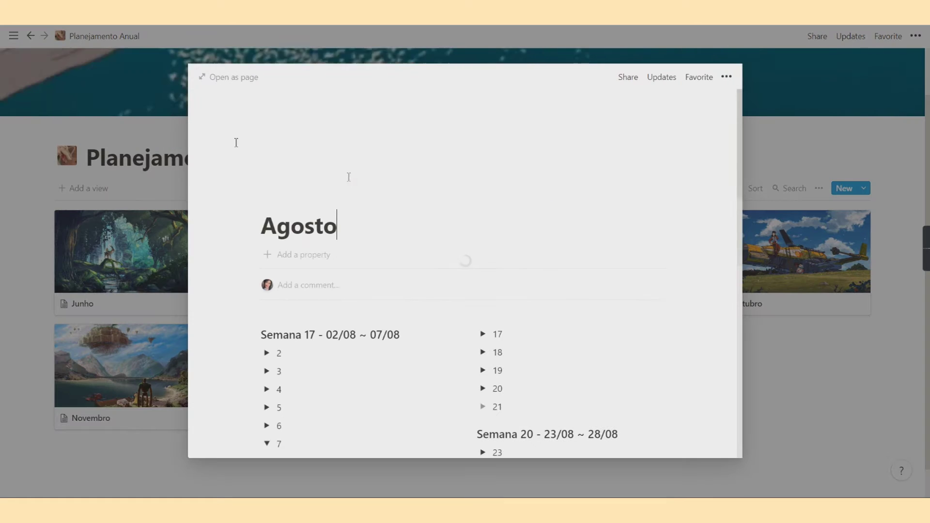
{"action": "left_click", "coordinate": [216, 78]}
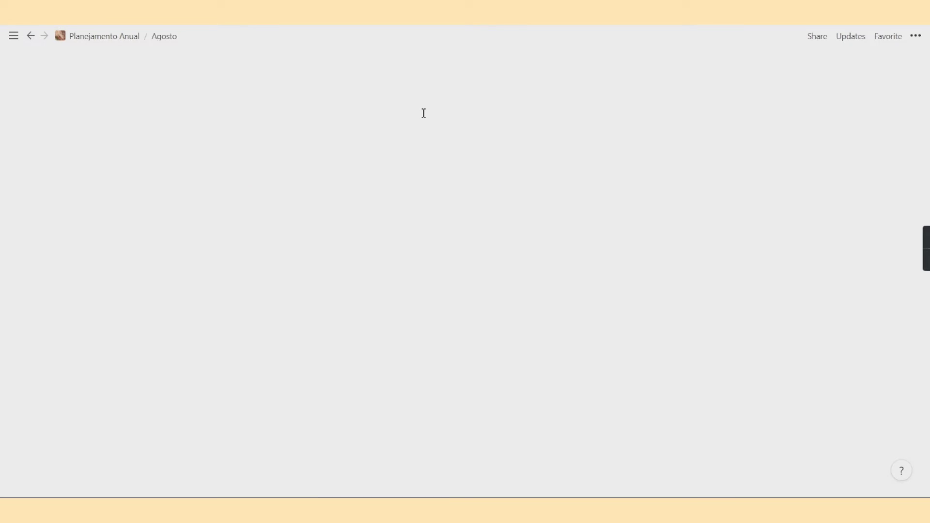
Collapse the day 7 topic list under Semana 17 on the Agosto page.
{"action": "scroll", "coordinate": [681, 170], "scroll_direction": "down", "scroll_amount": 5}
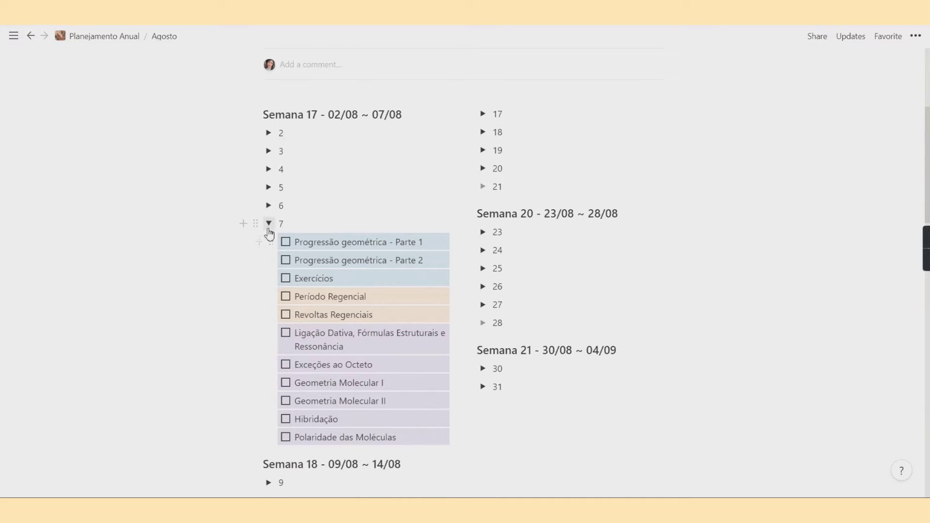
{"action": "left_click", "coordinate": [269, 224]}
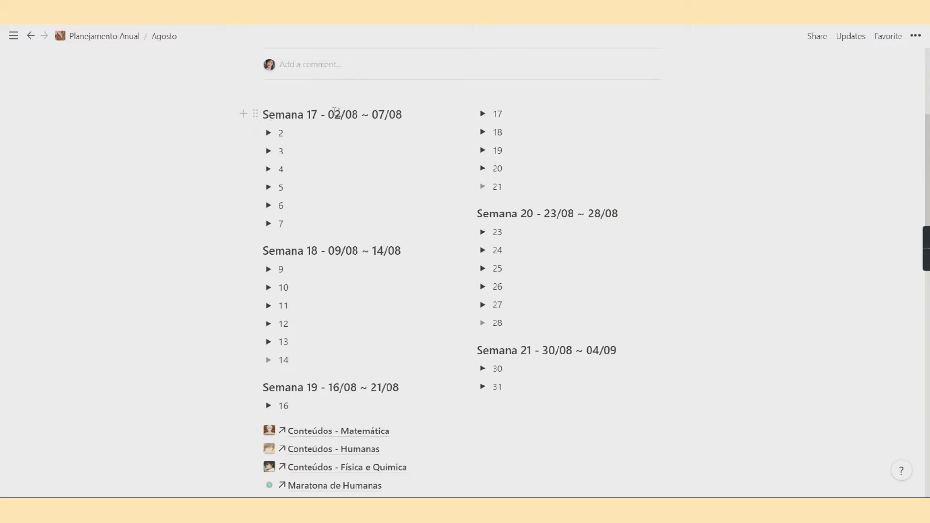
{"action": "scroll", "coordinate": [366, 146], "scroll_direction": "up", "scroll_amount": 1}
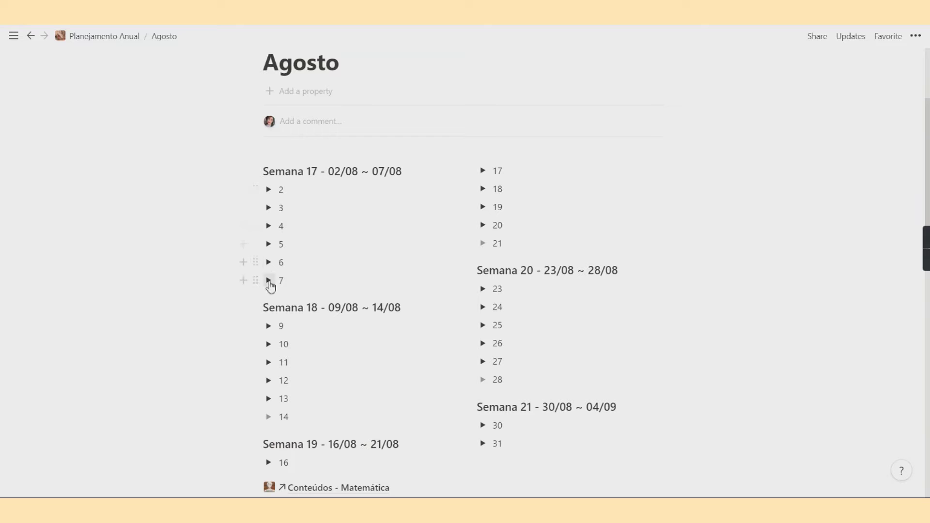
Expand days 2 and 3 of Semana 17, review their study topics, and collapse both lists again.
{"action": "left_click", "coordinate": [268, 190]}
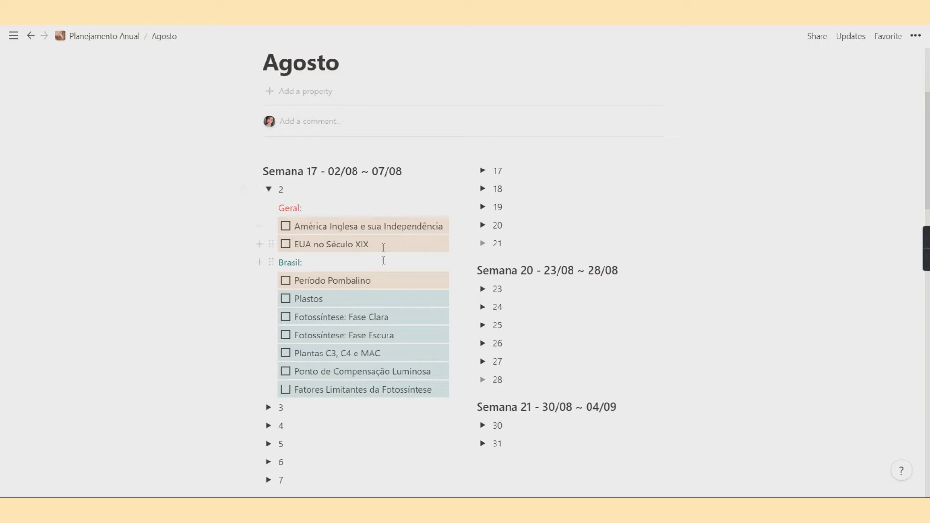
{"action": "left_click", "coordinate": [268, 408]}
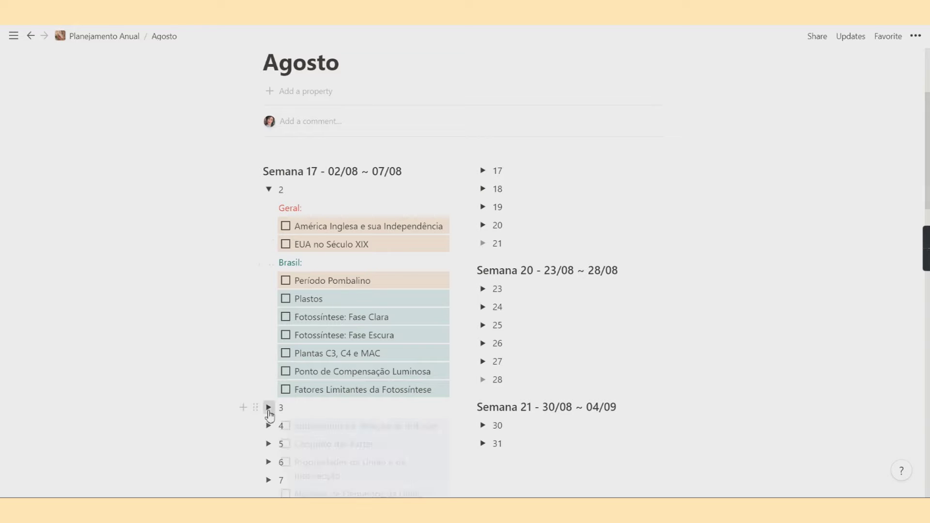
{"action": "scroll", "coordinate": [322, 354], "scroll_direction": "down", "scroll_amount": 2}
{"action": "scroll", "coordinate": [331, 341], "scroll_direction": "down", "scroll_amount": 5}
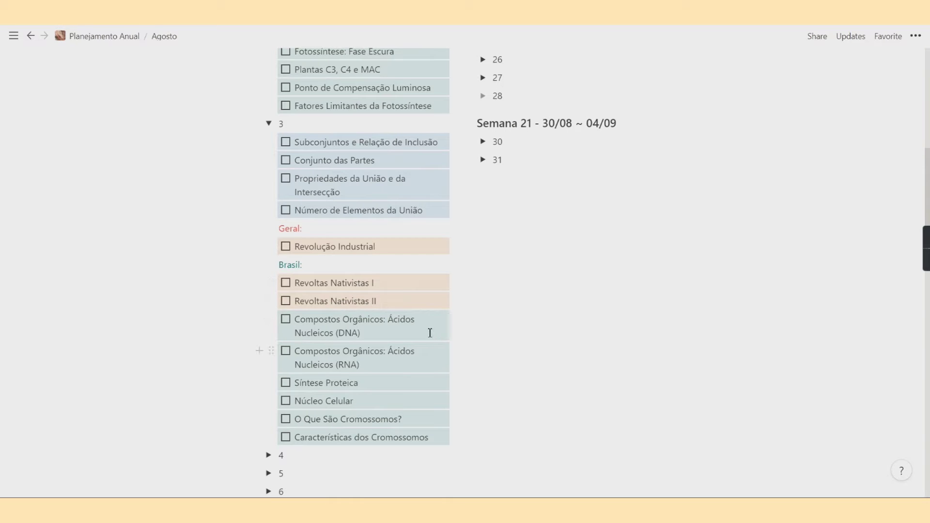
{"action": "scroll", "coordinate": [430, 333], "scroll_direction": "up", "scroll_amount": 4}
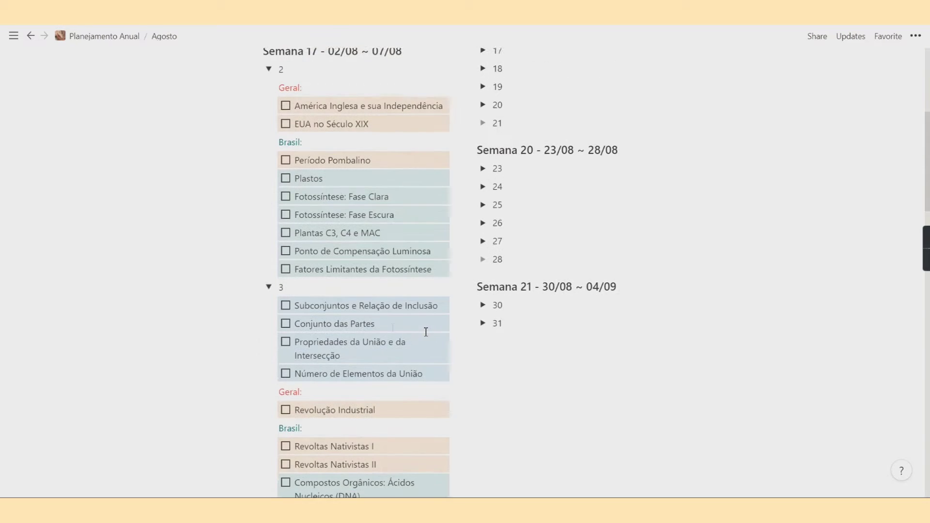
{"action": "left_click", "coordinate": [269, 294]}
{"action": "left_click", "coordinate": [268, 76]}
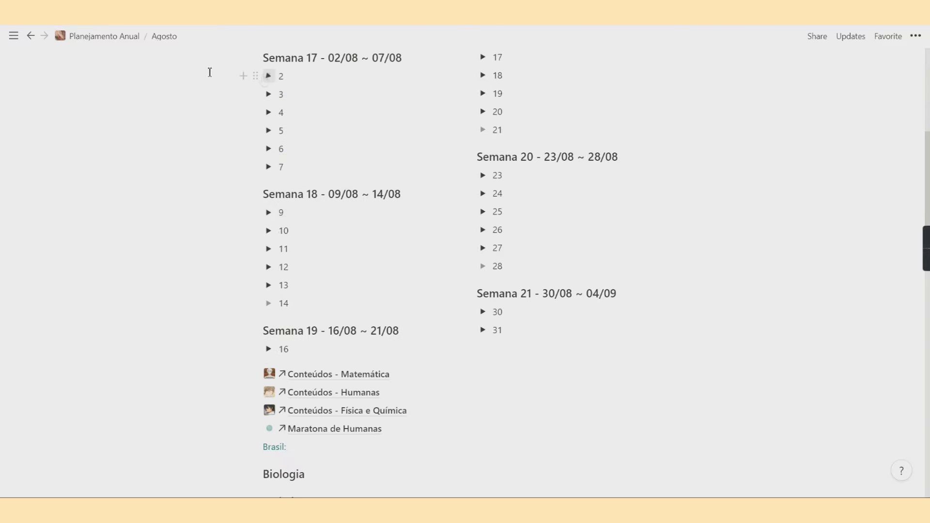
Return to Planejamento Anual, preview the Dias gallery inside the Julho card, and close the preview.
{"action": "left_click", "coordinate": [30, 36]}
{"action": "left_click", "coordinate": [97, 223]}
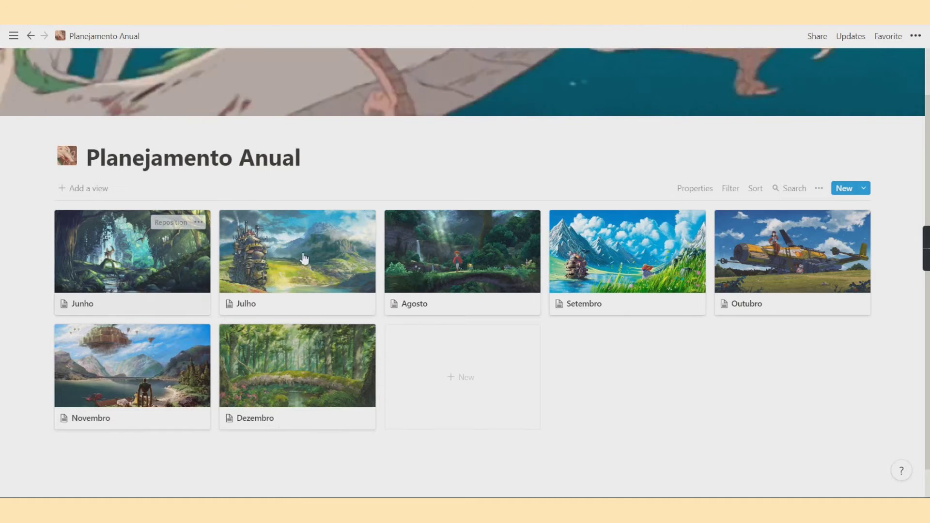
{"action": "left_click", "coordinate": [294, 255]}
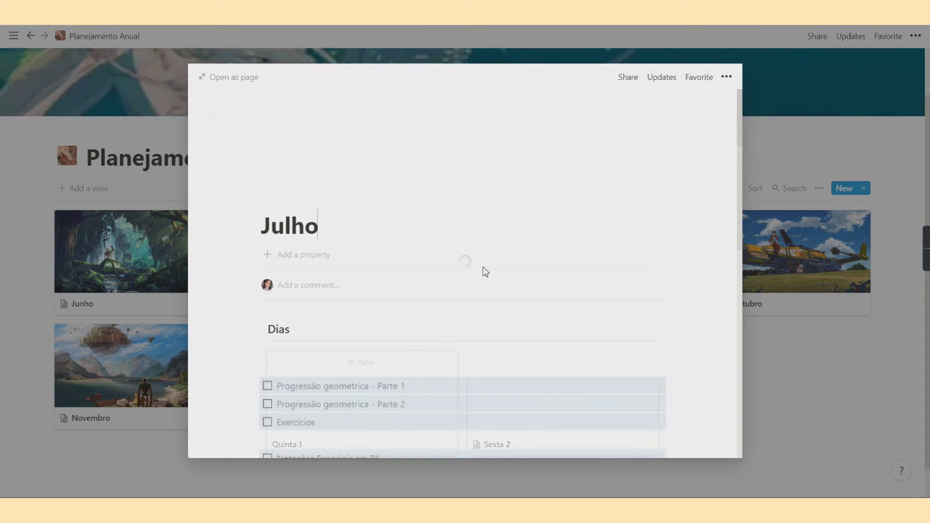
{"action": "scroll", "coordinate": [487, 277], "scroll_direction": "down", "scroll_amount": 3}
{"action": "scroll", "coordinate": [488, 278], "scroll_direction": "down", "scroll_amount": 2}
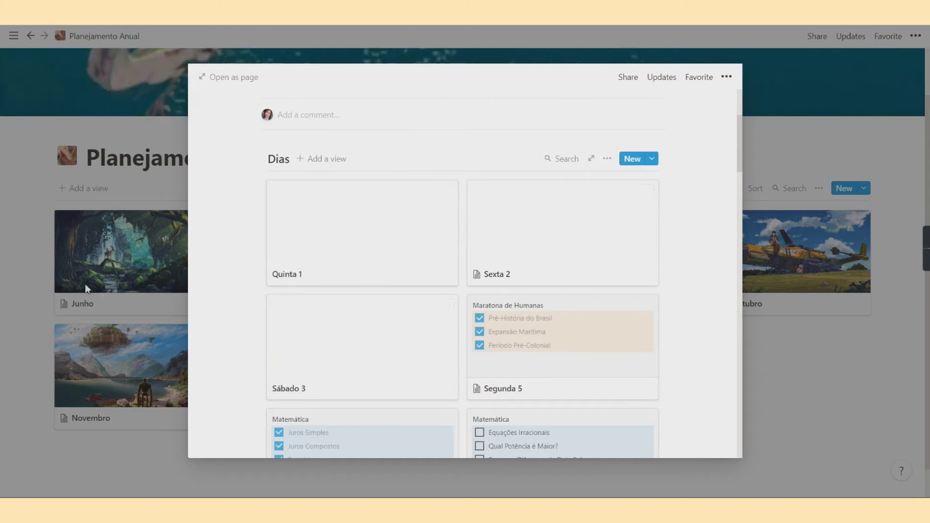
{"action": "left_click", "coordinate": [157, 306]}
Preview the Agosto card and expand the day 2 topic list under Semana 17.
{"action": "left_click", "coordinate": [414, 249]}
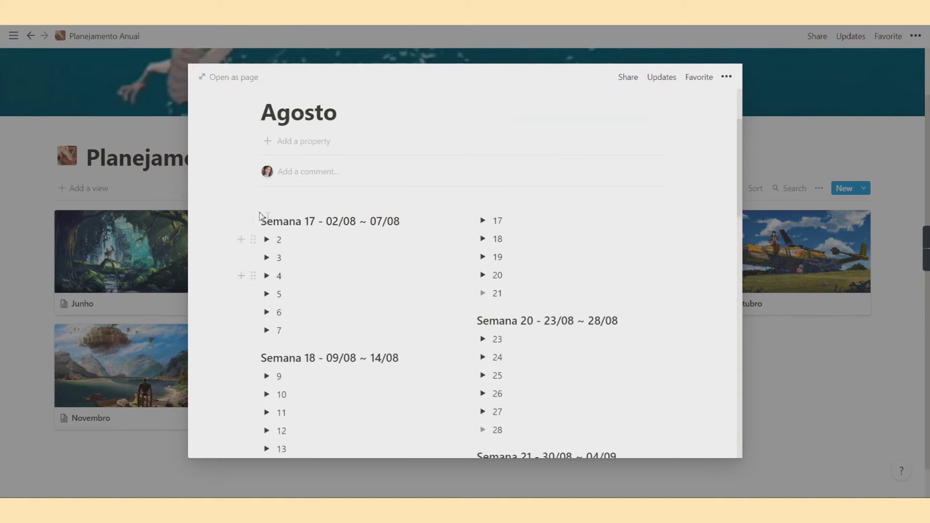
{"action": "left_click", "coordinate": [266, 239]}
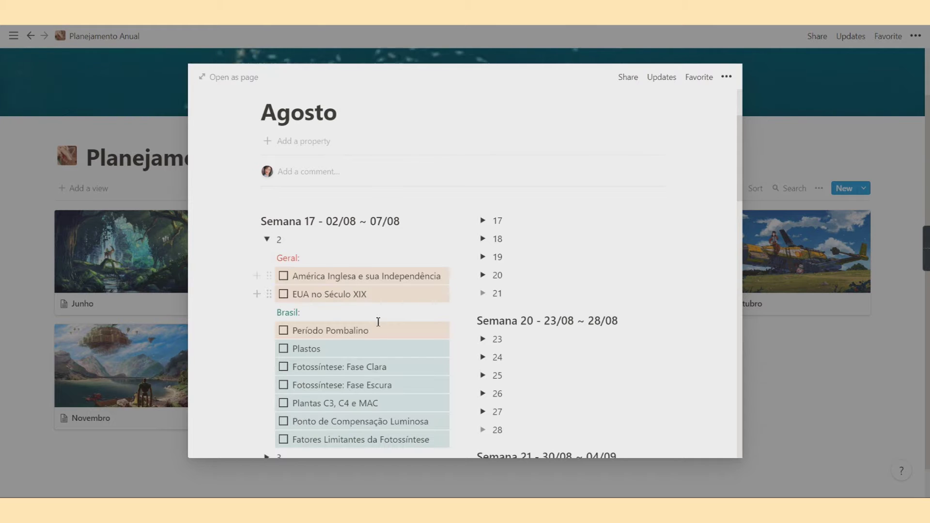
Move the blocks from Geral through Período Pombalino out of the day 2 list and back into it.
{"action": "left_click_drag", "start_coordinate": [371, 331], "coordinate": [276, 264]}
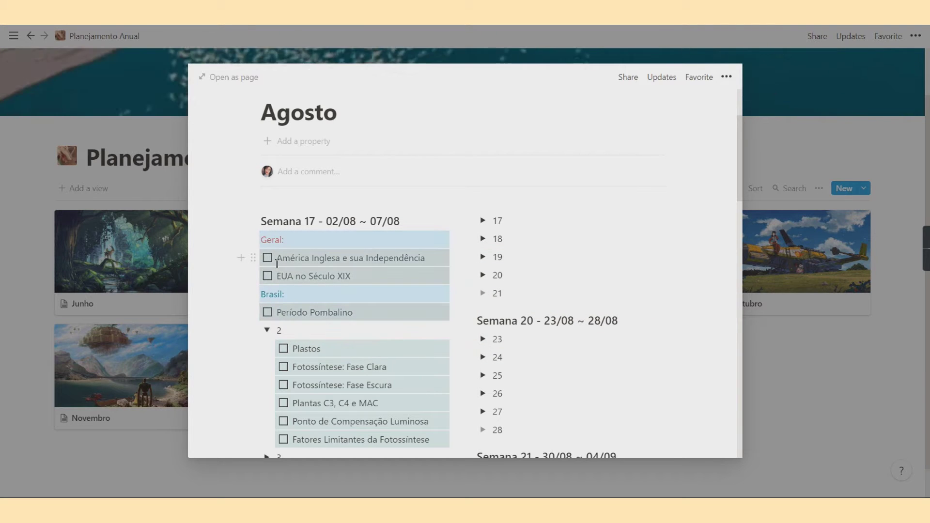
{"action": "left_click_drag", "start_coordinate": [253, 235], "coordinate": [281, 347]}
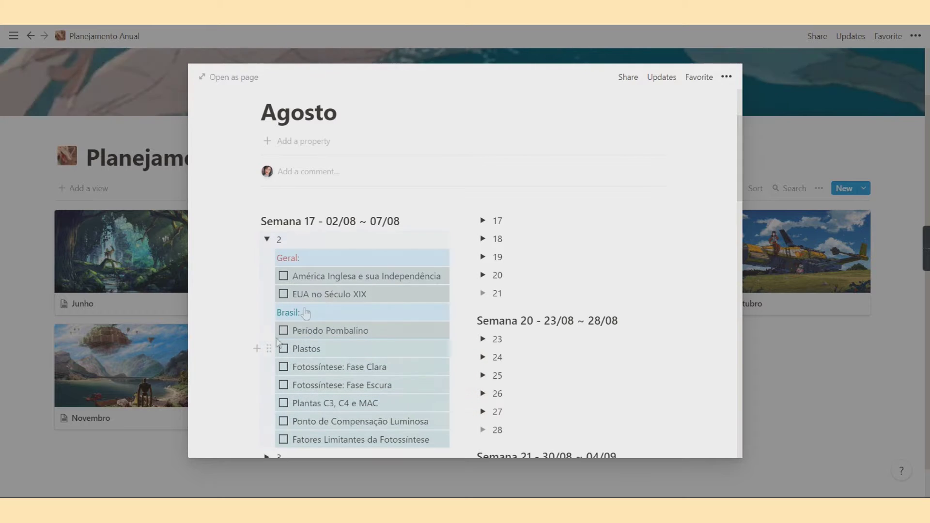
{"action": "left_click", "coordinate": [382, 332]}
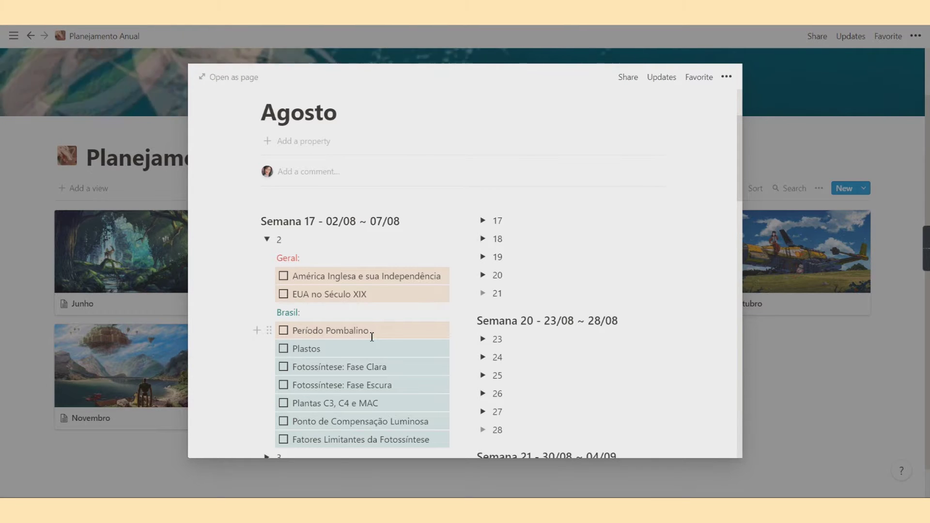
Collapse day 2, look through the rest of the Agosto page, and close the preview.
{"action": "scroll", "coordinate": [427, 243], "scroll_direction": "down", "scroll_amount": 2}
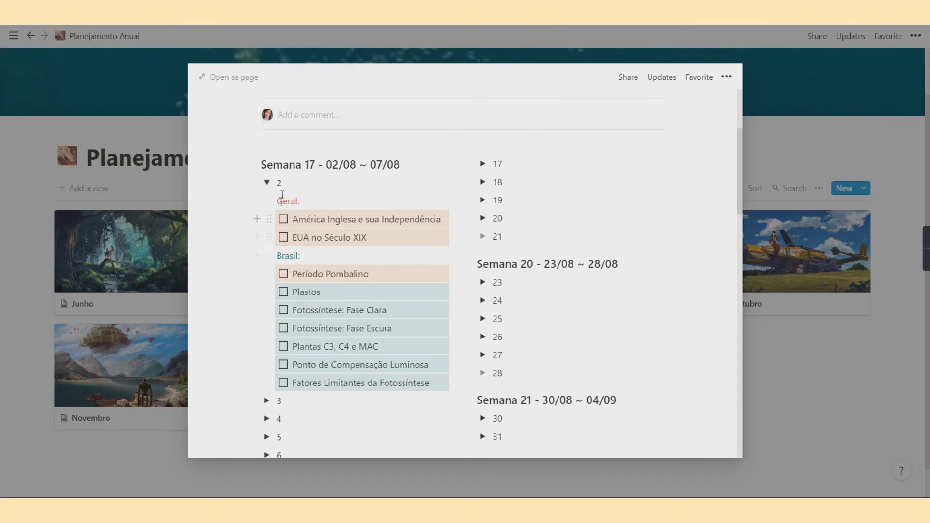
{"action": "left_click", "coordinate": [267, 183]}
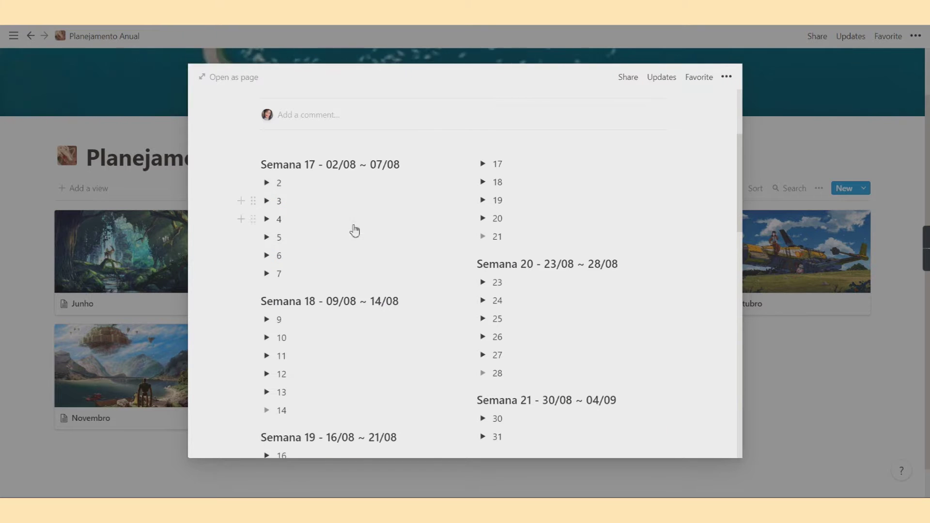
{"action": "scroll", "coordinate": [354, 229], "scroll_direction": "down", "scroll_amount": 6}
{"action": "scroll", "coordinate": [355, 229], "scroll_direction": "down", "scroll_amount": 4}
{"action": "scroll", "coordinate": [374, 215], "scroll_direction": "up", "scroll_amount": 15}
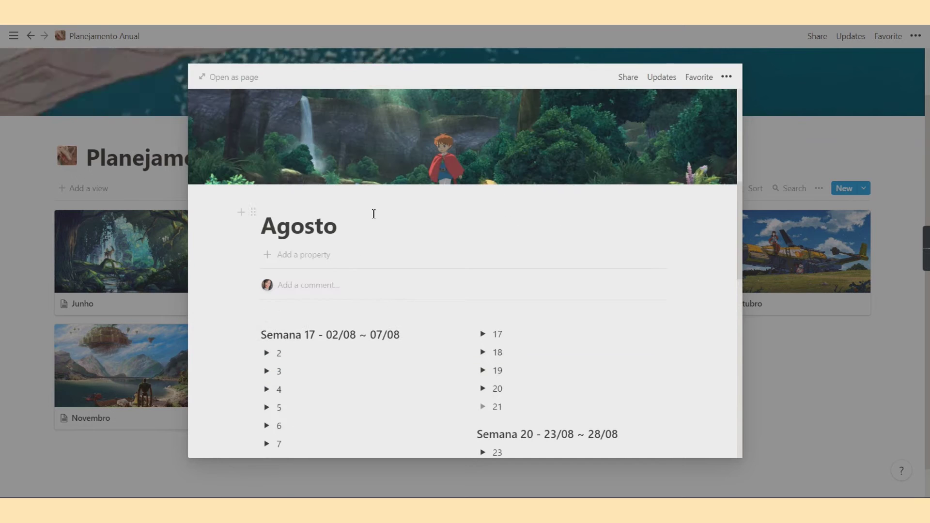
{"action": "left_click", "coordinate": [117, 321]}
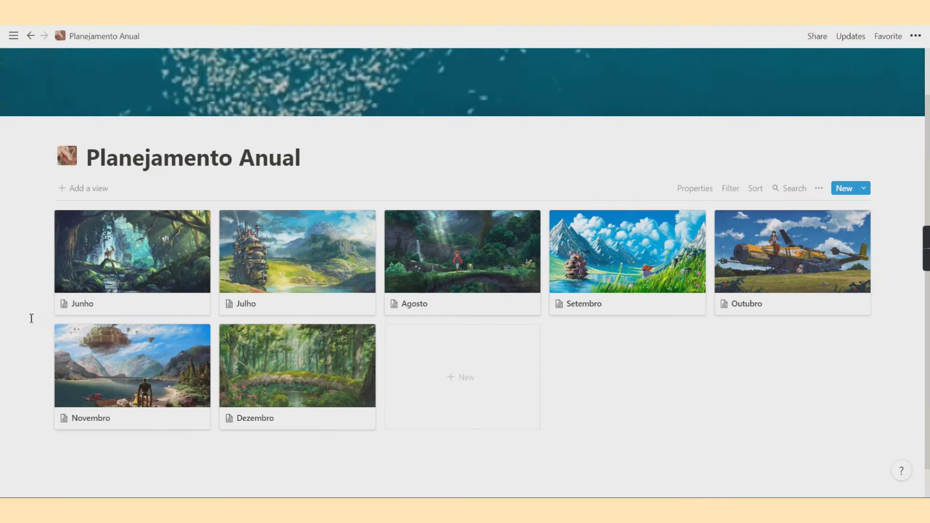
{"action": "mouse_move", "coordinate": [4, 189]}
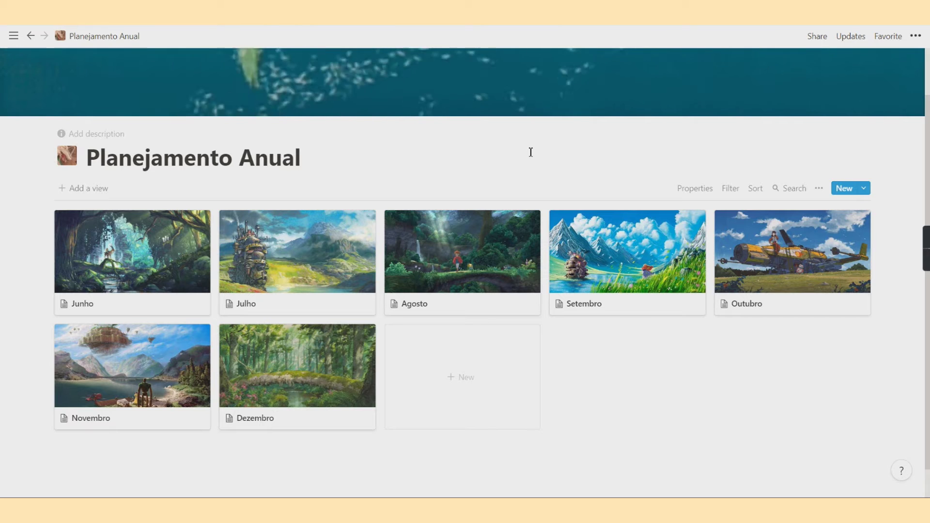
Open the Semana - 02/08 ~ 07/08 page and look through its Geral, Desenho and Saúde sections.
{"action": "mouse_move", "coordinate": [3, 252]}
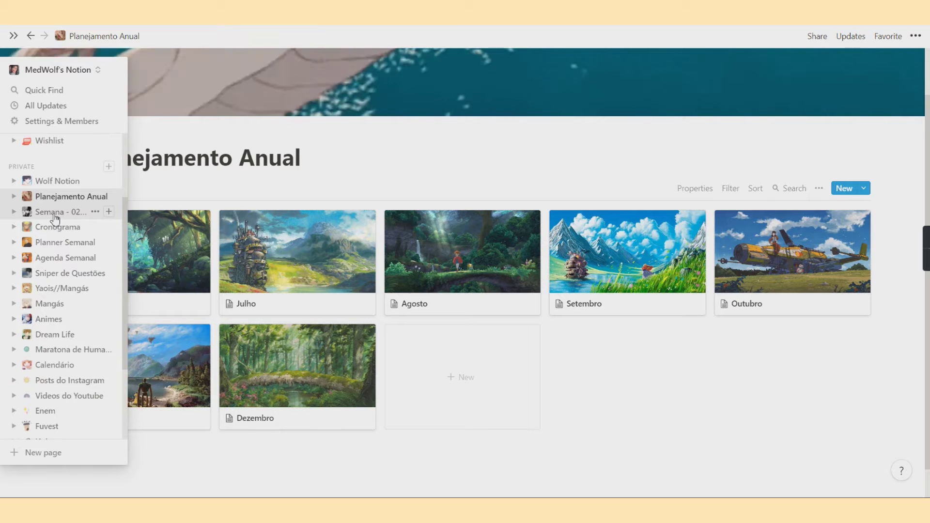
{"action": "left_click", "coordinate": [57, 213]}
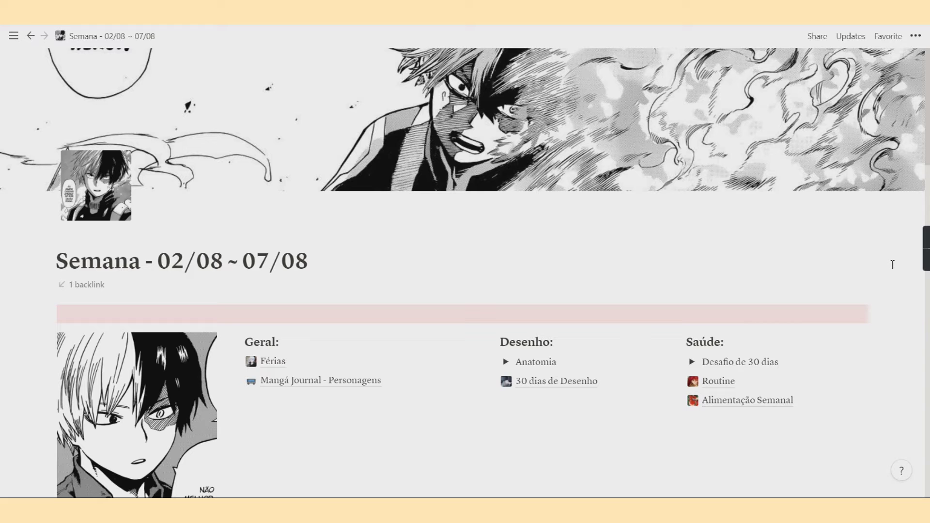
{"action": "scroll", "coordinate": [896, 267], "scroll_direction": "down", "scroll_amount": 4}
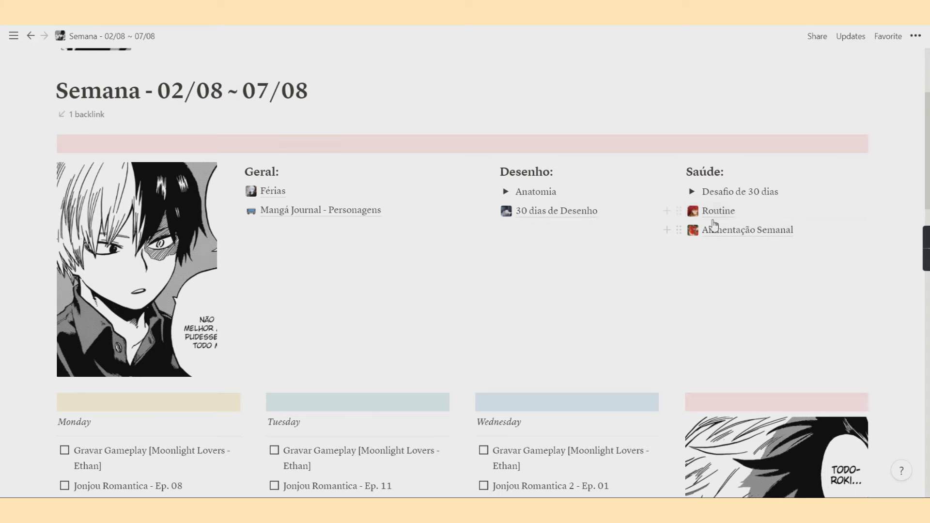
{"action": "scroll", "coordinate": [777, 236], "scroll_direction": "down", "scroll_amount": 6}
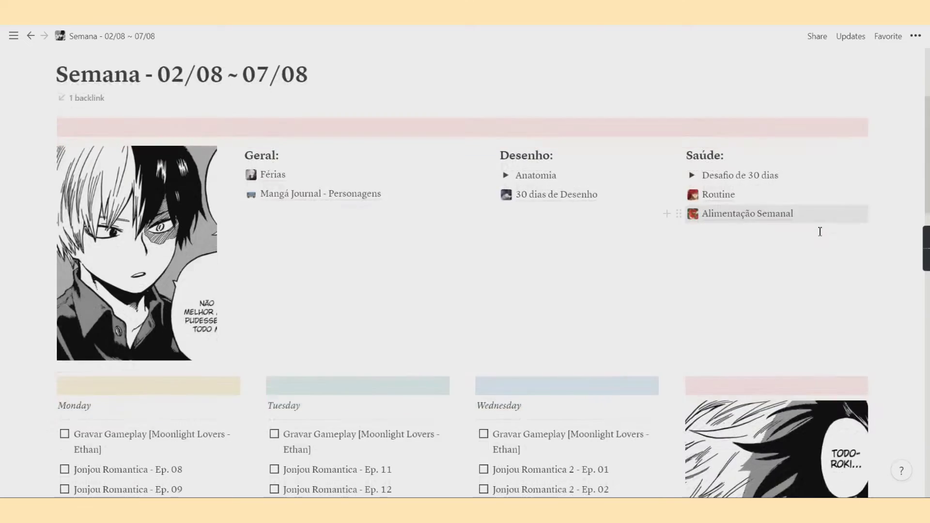
{"action": "scroll", "coordinate": [180, 194], "scroll_direction": "down", "scroll_amount": 1}
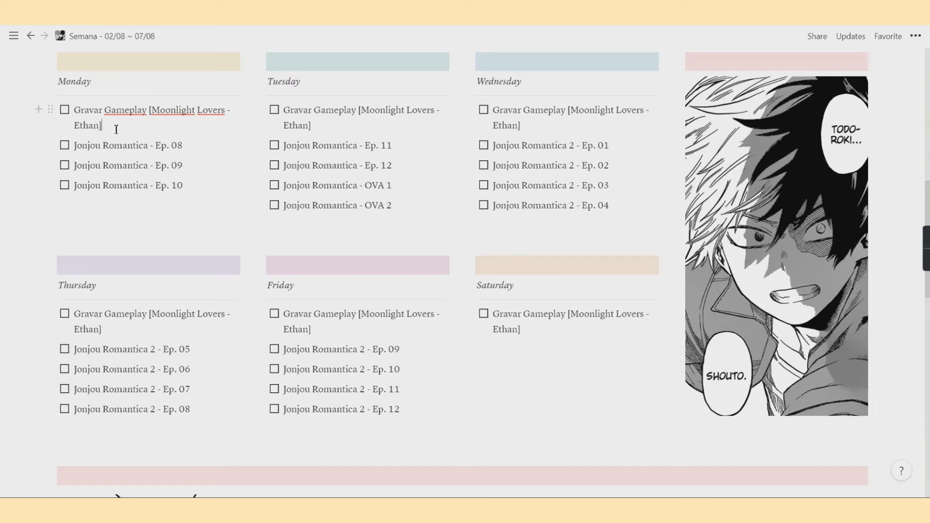
Examine the Monday to Saturday task lists, placing the cursor in Monday's items.
{"action": "scroll", "coordinate": [115, 131], "scroll_direction": "up", "scroll_amount": 3}
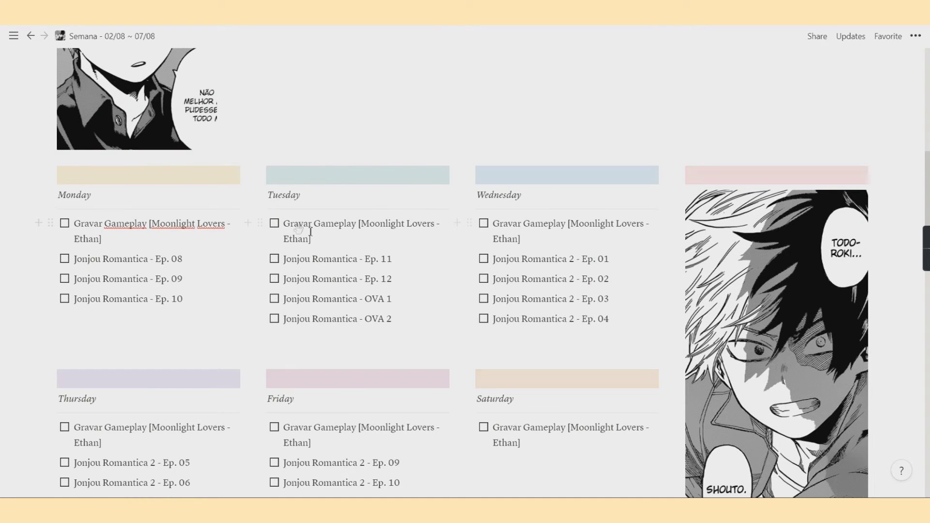
{"action": "scroll", "coordinate": [272, 228], "scroll_direction": "down", "scroll_amount": 2}
{"action": "scroll", "coordinate": [252, 221], "scroll_direction": "up", "scroll_amount": 1}
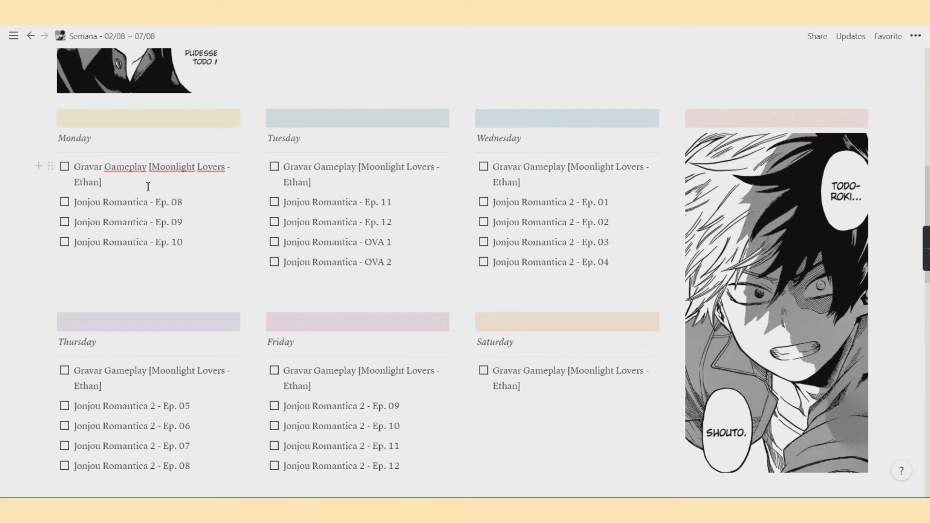
{"action": "left_click", "coordinate": [191, 225]}
{"action": "left_click", "coordinate": [192, 250]}
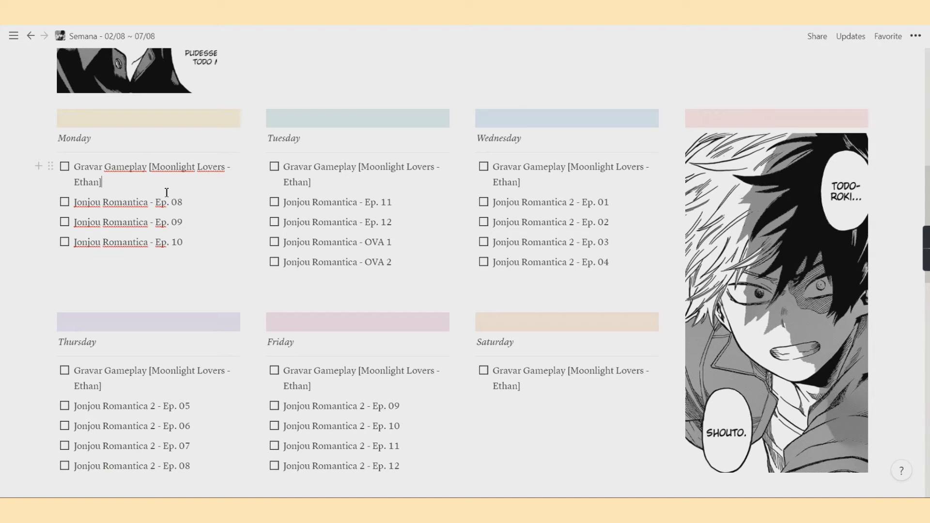
{"action": "scroll", "coordinate": [167, 193], "scroll_direction": "up", "scroll_amount": 1}
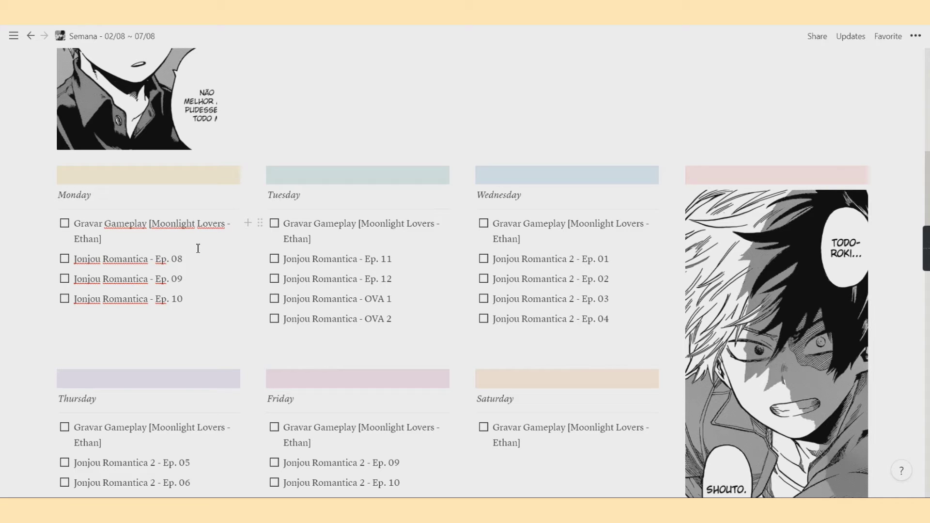
{"action": "scroll", "coordinate": [148, 193], "scroll_direction": "down", "scroll_amount": 1}
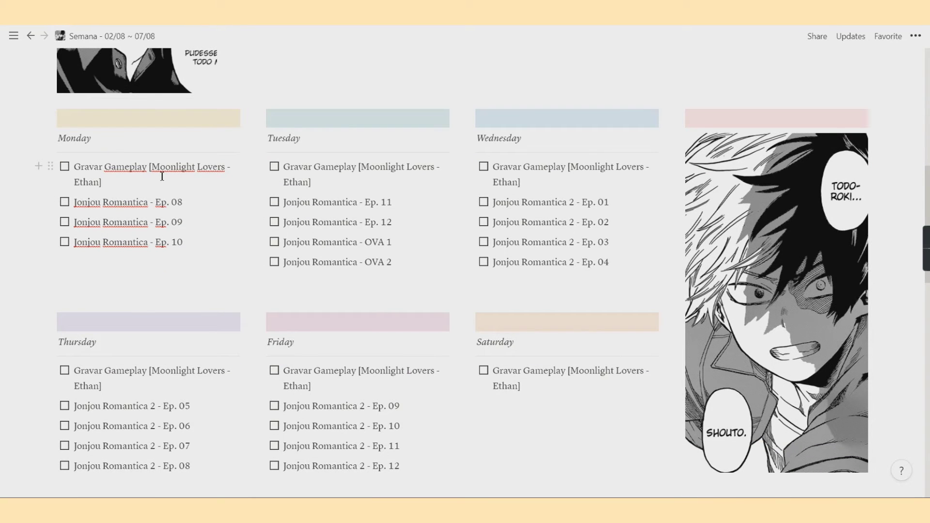
Look over the Hábitos table and clear the Exercício checkboxes for Wednesday and Monday.
{"action": "scroll", "coordinate": [162, 176], "scroll_direction": "down", "scroll_amount": 6}
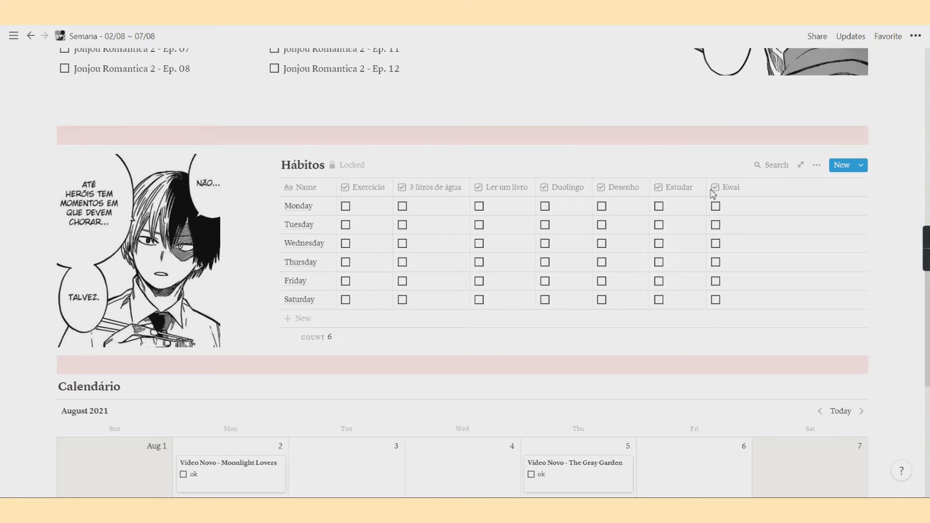
{"action": "scroll", "coordinate": [698, 175], "scroll_direction": "up", "scroll_amount": 2}
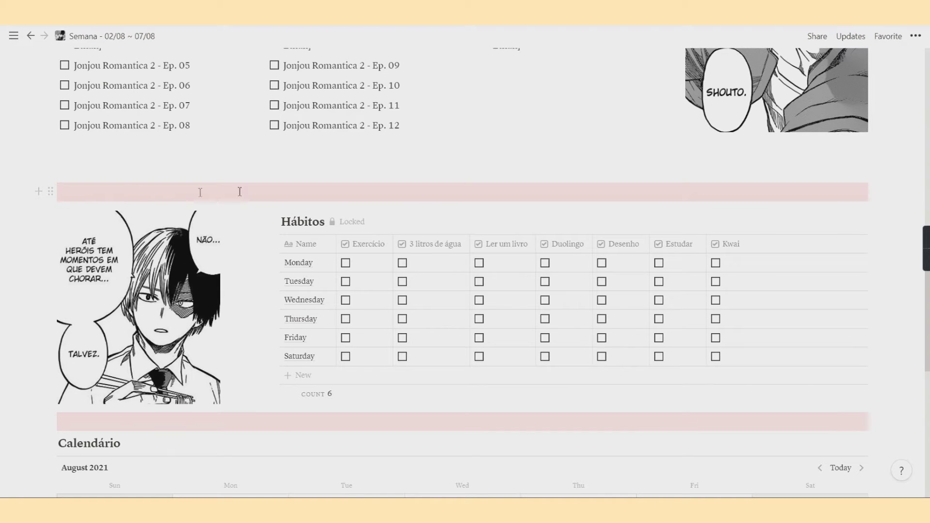
{"action": "scroll", "coordinate": [630, 270], "scroll_direction": "down", "scroll_amount": 2}
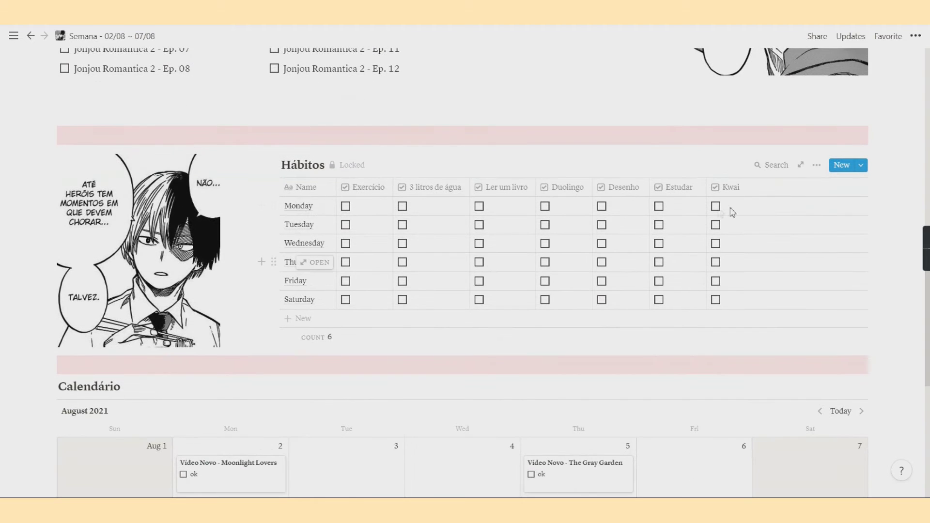
{"action": "scroll", "coordinate": [785, 257], "scroll_direction": "down", "scroll_amount": 2}
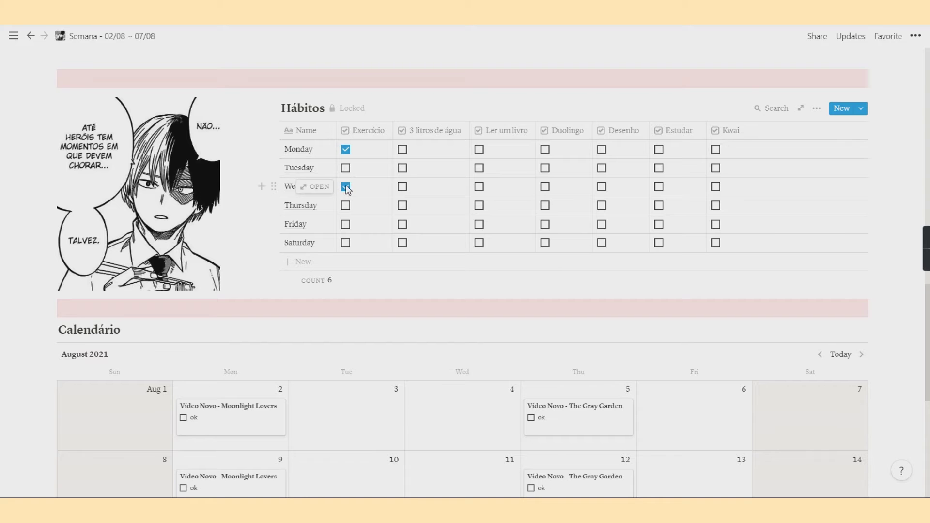
{"action": "left_click", "coordinate": [345, 186]}
{"action": "left_click", "coordinate": [345, 150]}
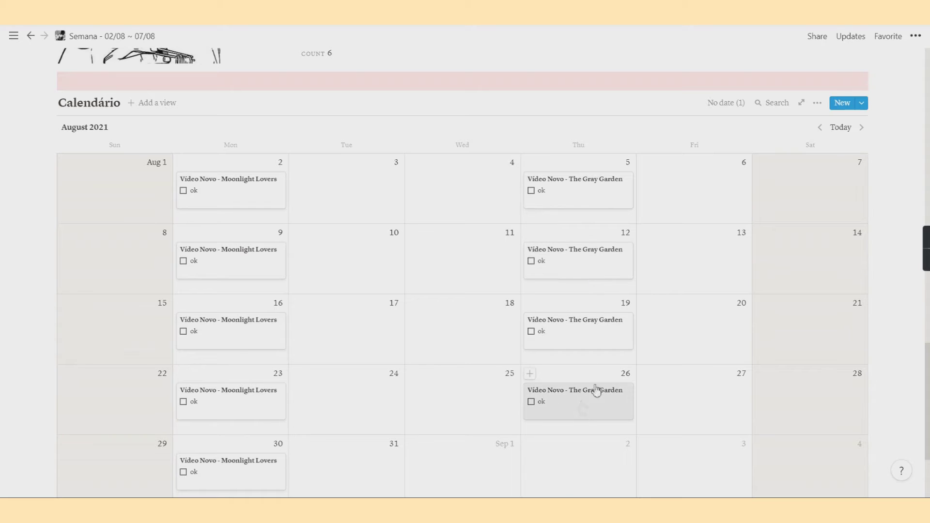
Review the Hábitos table and the August 2021 Calendário, and return to the start of the weekly page.
{"action": "scroll", "coordinate": [717, 271], "scroll_direction": "up", "scroll_amount": 1}
{"action": "scroll", "coordinate": [688, 269], "scroll_direction": "up", "scroll_amount": 4}
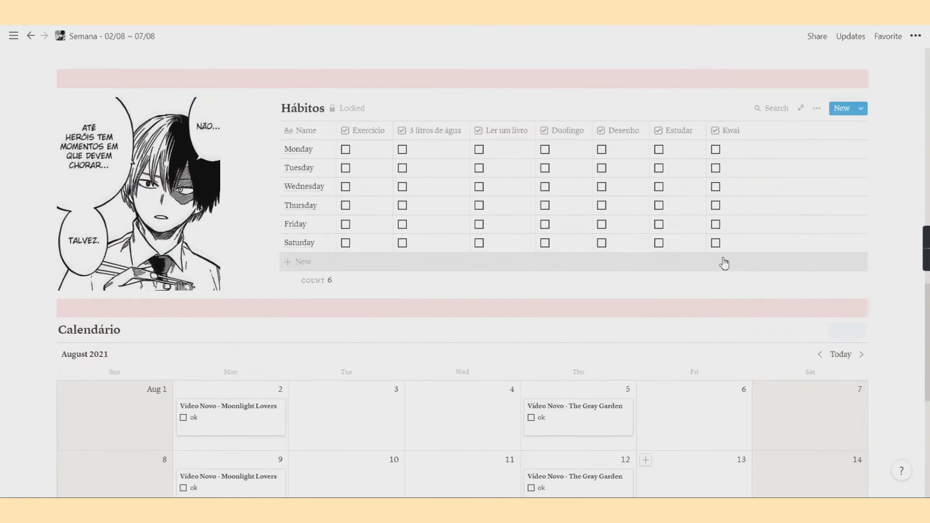
{"action": "scroll", "coordinate": [702, 255], "scroll_direction": "down", "scroll_amount": 5}
{"action": "scroll", "coordinate": [773, 253], "scroll_direction": "up", "scroll_amount": 10}
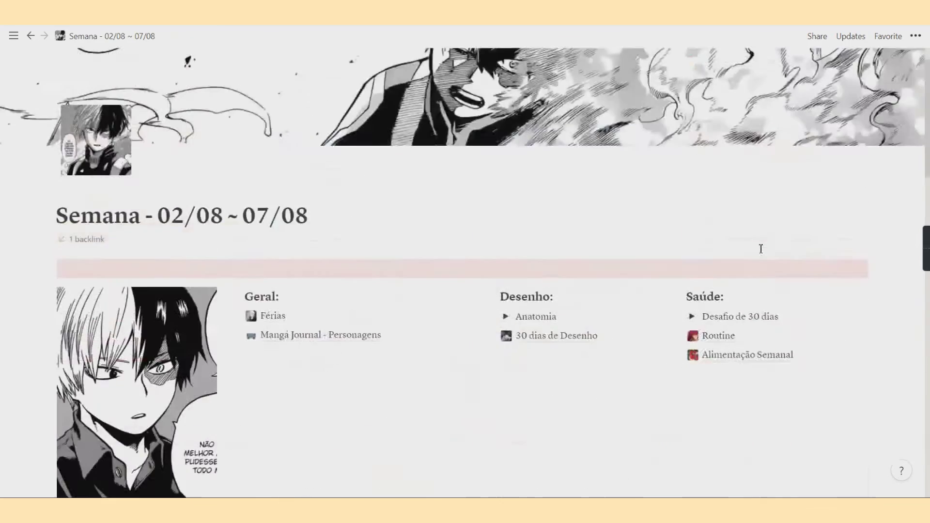
Open the Cronograma page and look over its cover and the first weeks in the list.
{"action": "mouse_move", "coordinate": [7, 223]}
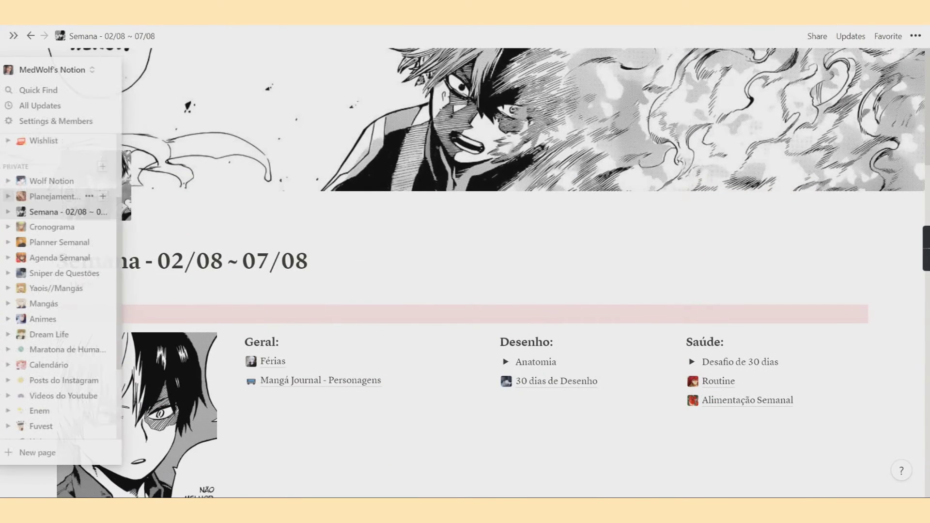
{"action": "left_click", "coordinate": [36, 228]}
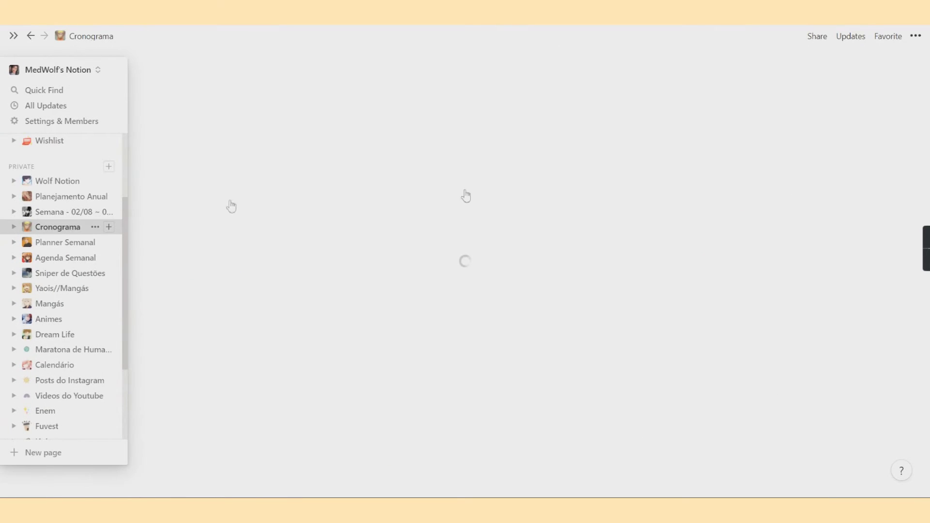
{"action": "scroll", "coordinate": [648, 202], "scroll_direction": "down", "scroll_amount": 6}
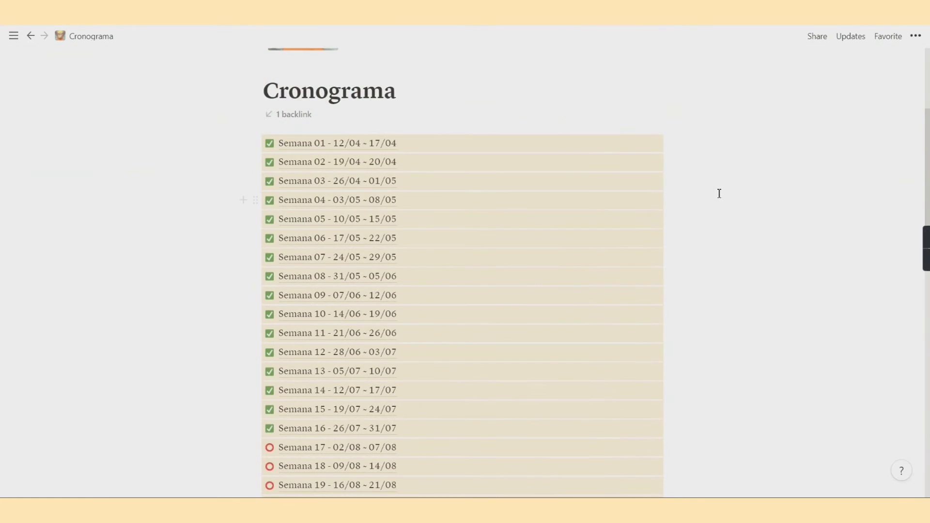
{"action": "scroll", "coordinate": [720, 193], "scroll_direction": "up", "scroll_amount": 5}
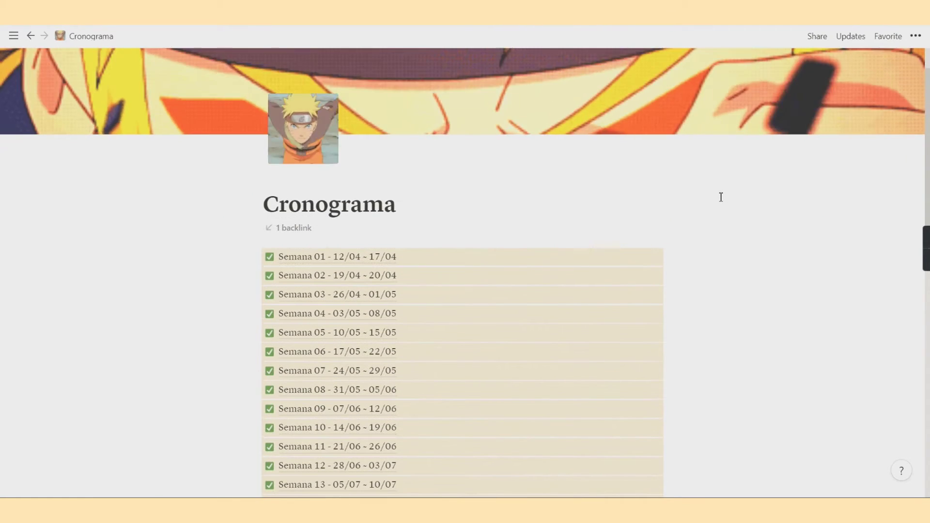
{"action": "scroll", "coordinate": [721, 196], "scroll_direction": "down", "scroll_amount": 5}
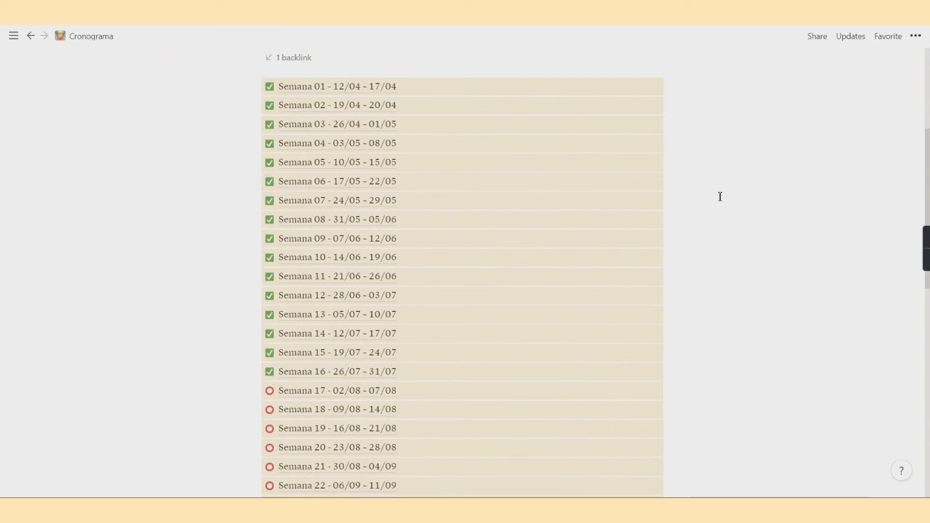
{"action": "scroll", "coordinate": [734, 224], "scroll_direction": "up", "scroll_amount": 5}
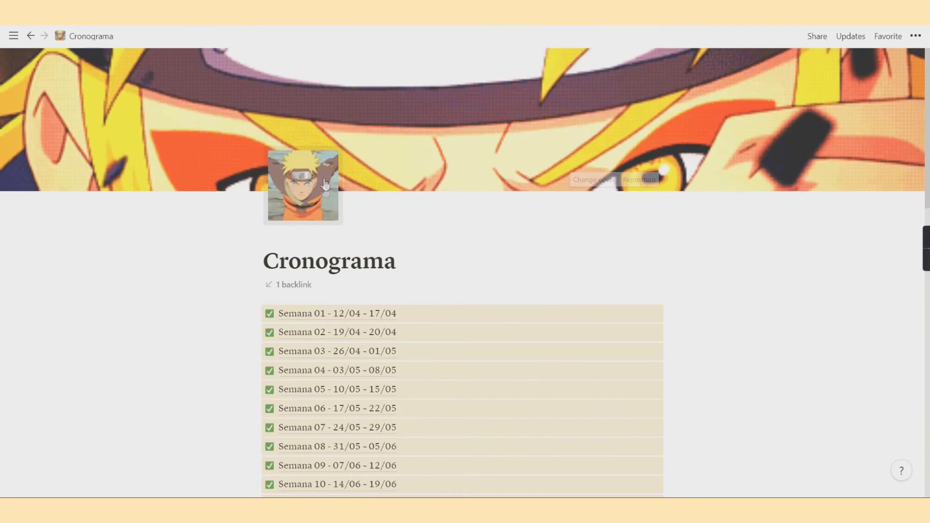
Examine the full Cronograma week list, from the completed weeks to the pending ones.
{"action": "scroll", "coordinate": [325, 190], "scroll_direction": "down", "scroll_amount": 3}
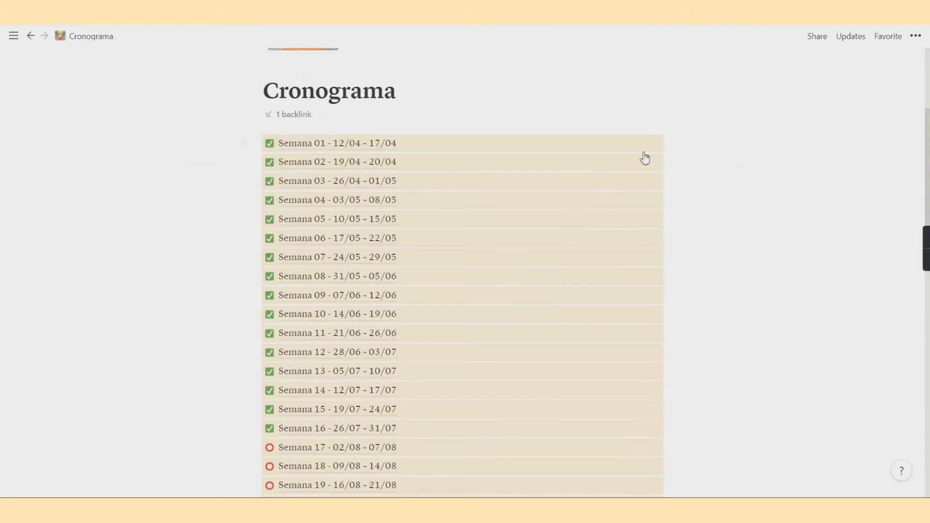
{"action": "scroll", "coordinate": [630, 157], "scroll_direction": "down", "scroll_amount": 3}
{"action": "scroll", "coordinate": [690, 250], "scroll_direction": "down", "scroll_amount": 6}
{"action": "scroll", "coordinate": [693, 239], "scroll_direction": "up", "scroll_amount": 12}
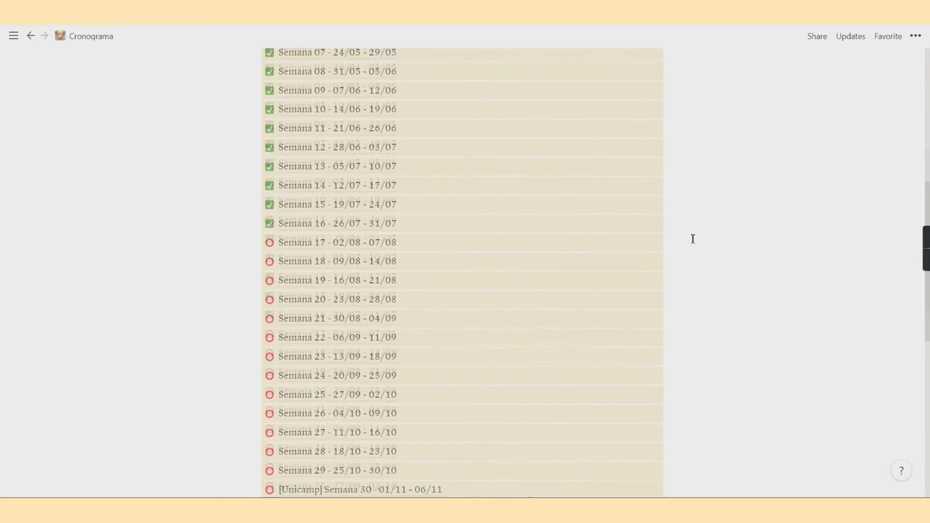
{"action": "scroll", "coordinate": [674, 229], "scroll_direction": "down", "scroll_amount": 9}
{"action": "scroll", "coordinate": [674, 229], "scroll_direction": "up", "scroll_amount": 5}
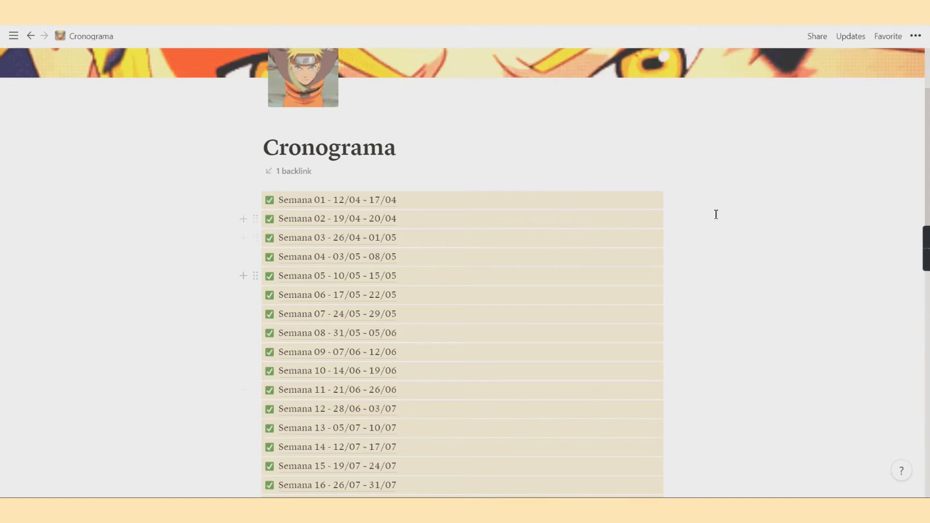
{"action": "scroll", "coordinate": [712, 224], "scroll_direction": "up", "scroll_amount": 3}
{"action": "scroll", "coordinate": [711, 225], "scroll_direction": "down", "scroll_amount": 3}
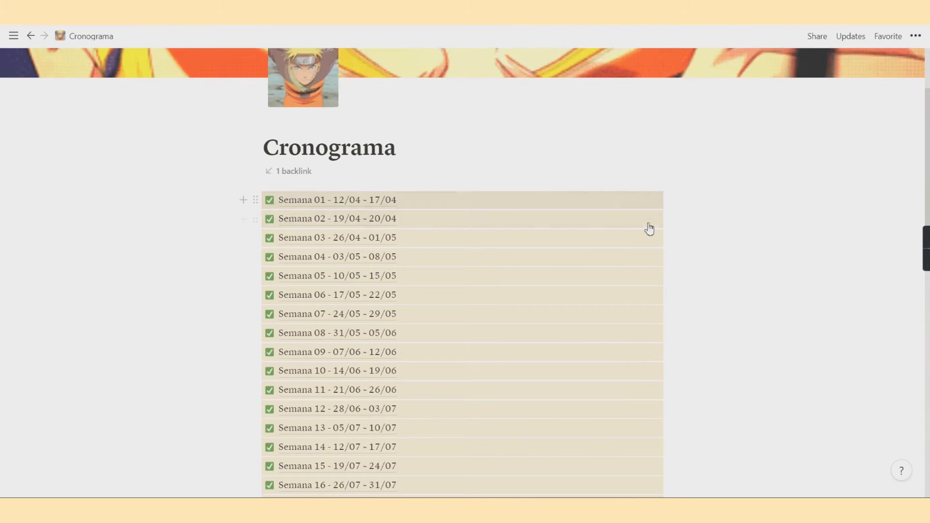
{"action": "scroll", "coordinate": [650, 232], "scroll_direction": "down", "scroll_amount": 8}
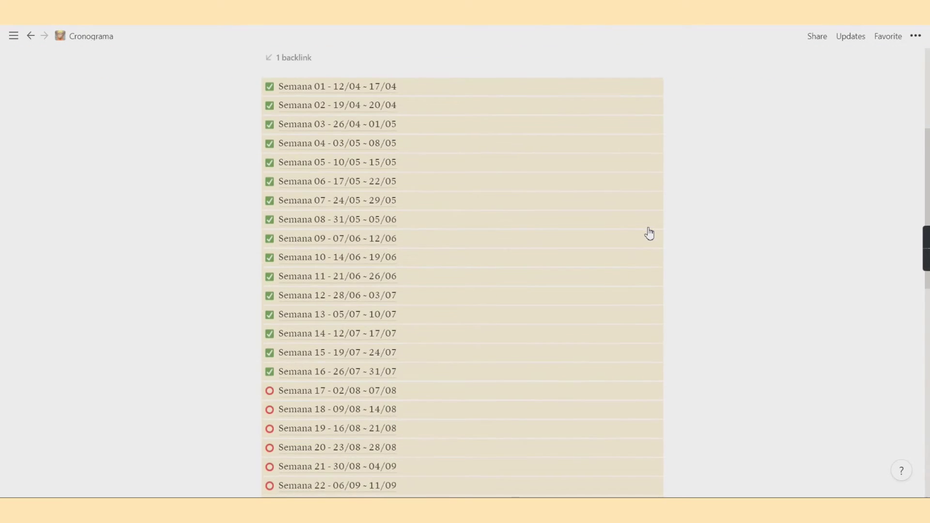
Open the icon picker for Semana 17 and close it without choosing an icon.
{"action": "scroll", "coordinate": [280, 152], "scroll_direction": "up", "scroll_amount": 4}
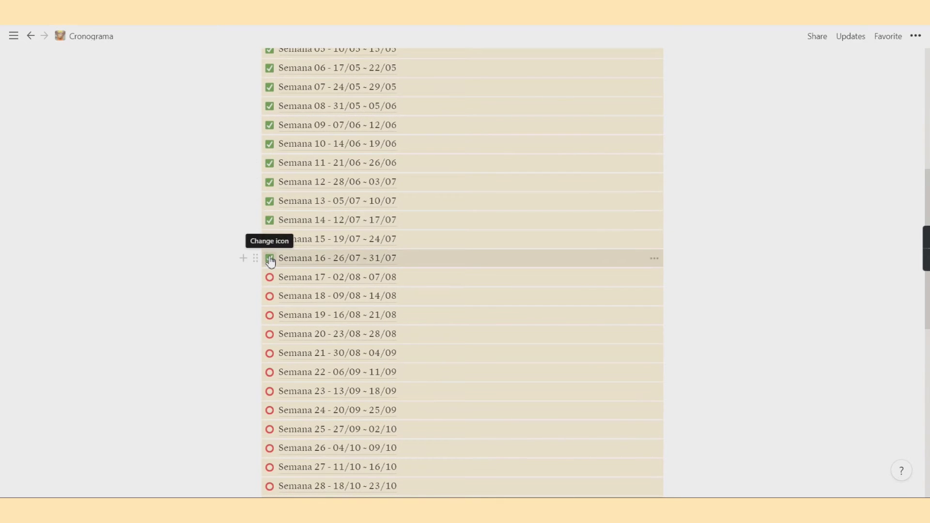
{"action": "left_click", "coordinate": [271, 281]}
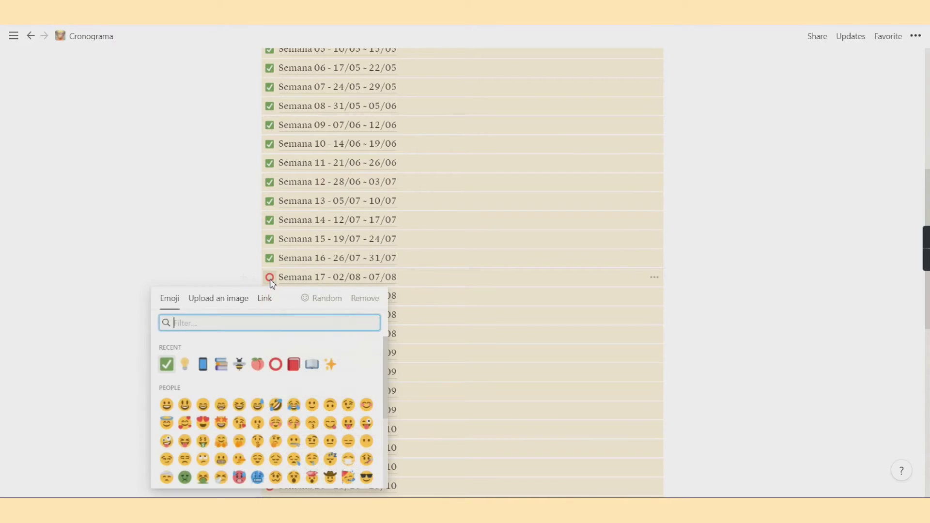
{"action": "left_click", "coordinate": [767, 209]}
Look through the Unicamp, ENEM and FUVEST weeks in the Cronograma down to the Conteúdos gallery.
{"action": "scroll", "coordinate": [767, 209], "scroll_direction": "up", "scroll_amount": 5}
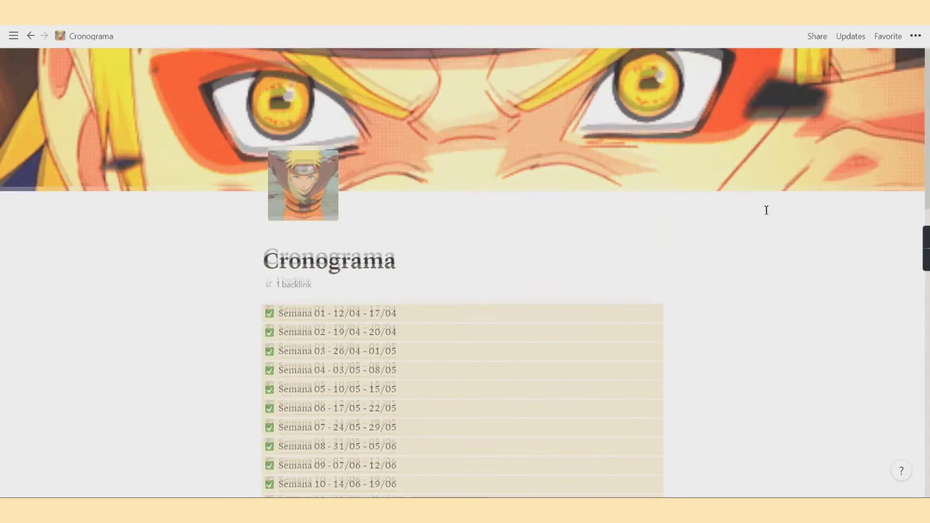
{"action": "scroll", "coordinate": [368, 209], "scroll_direction": "down", "scroll_amount": 5}
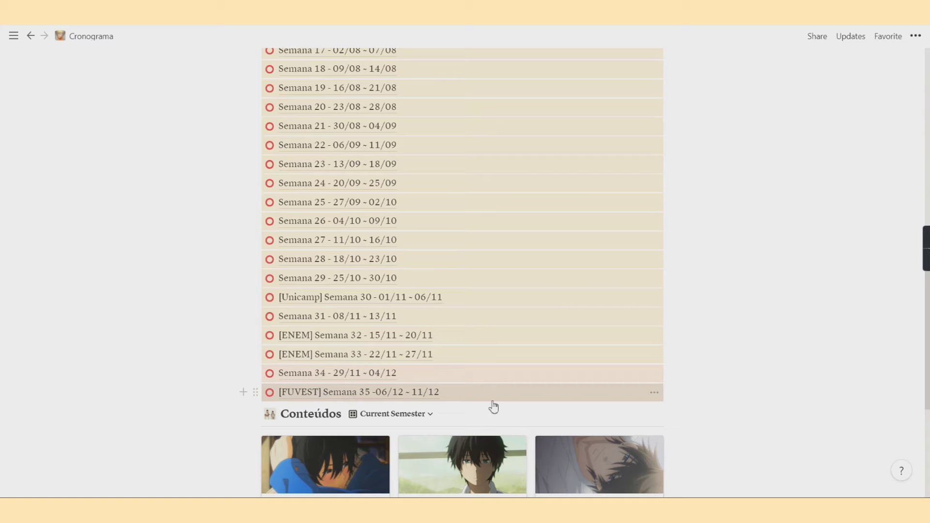
{"action": "scroll", "coordinate": [302, 320], "scroll_direction": "up", "scroll_amount": 5}
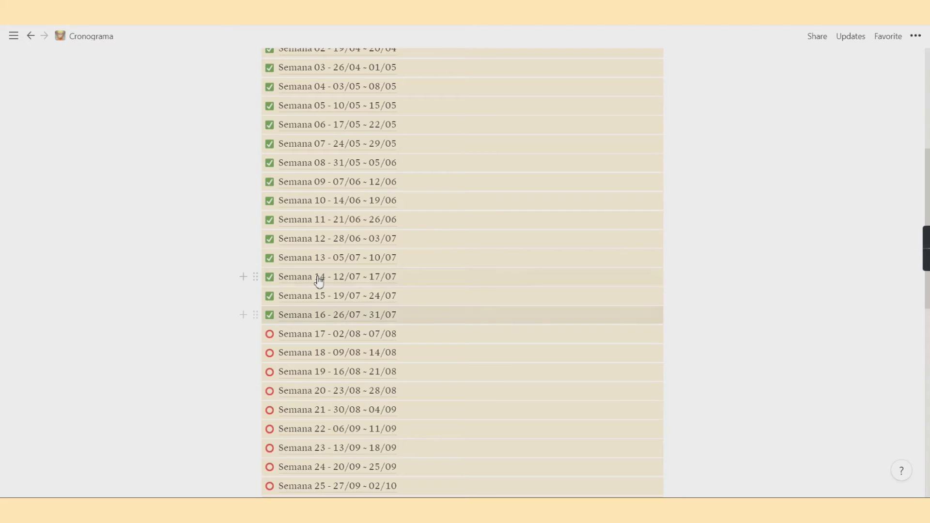
Open the Semana 10 - 14/06 ~ 19/06 page and return to Cronograma.
{"action": "scroll", "coordinate": [319, 279], "scroll_direction": "up", "scroll_amount": 2}
{"action": "left_click", "coordinate": [319, 257]}
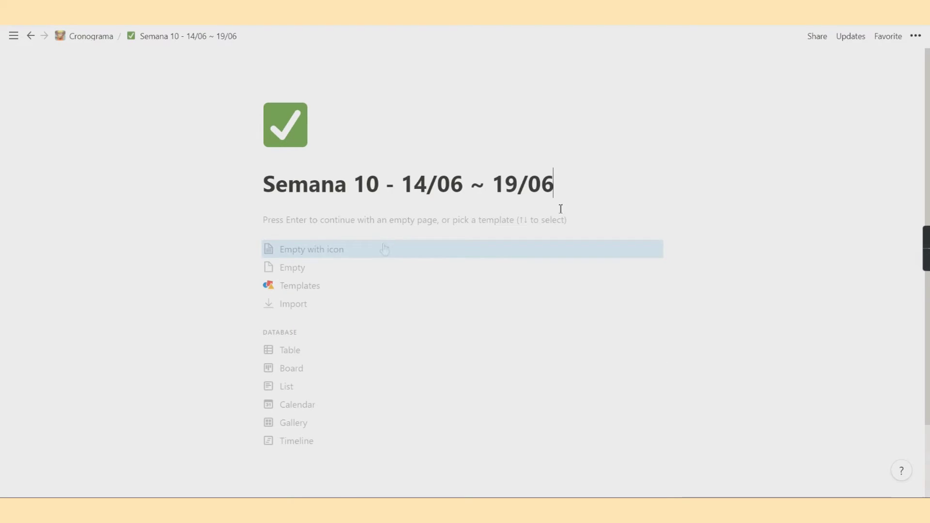
{"action": "left_click", "coordinate": [31, 37]}
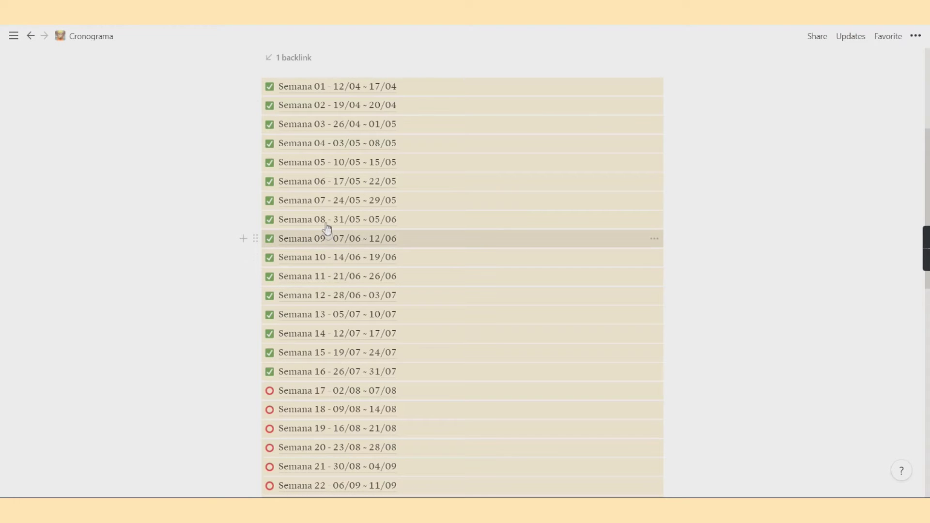
Open the Semana 06 - 17/05 ~ 22/05 page, look through its subject checklists and return to Cronograma.
{"action": "left_click", "coordinate": [328, 188]}
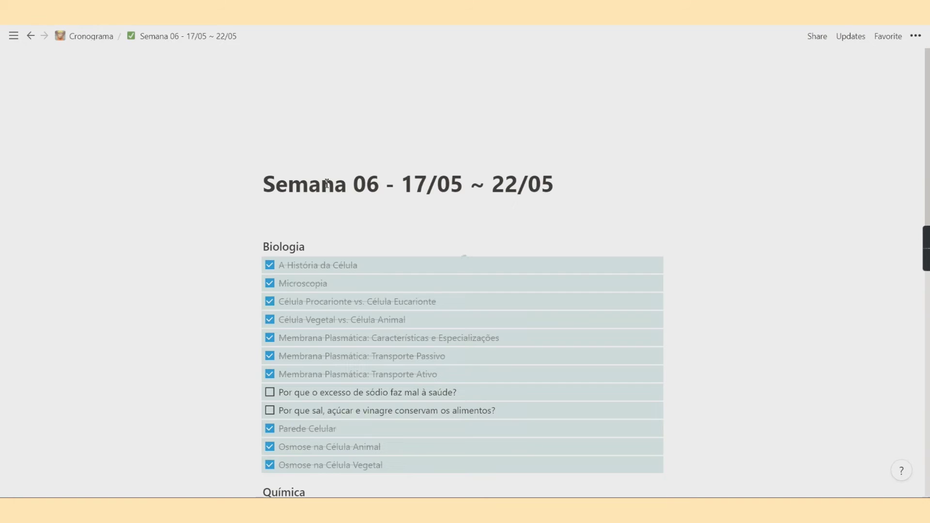
{"action": "scroll", "coordinate": [385, 194], "scroll_direction": "down", "scroll_amount": 3}
{"action": "scroll", "coordinate": [385, 193], "scroll_direction": "up", "scroll_amount": 2}
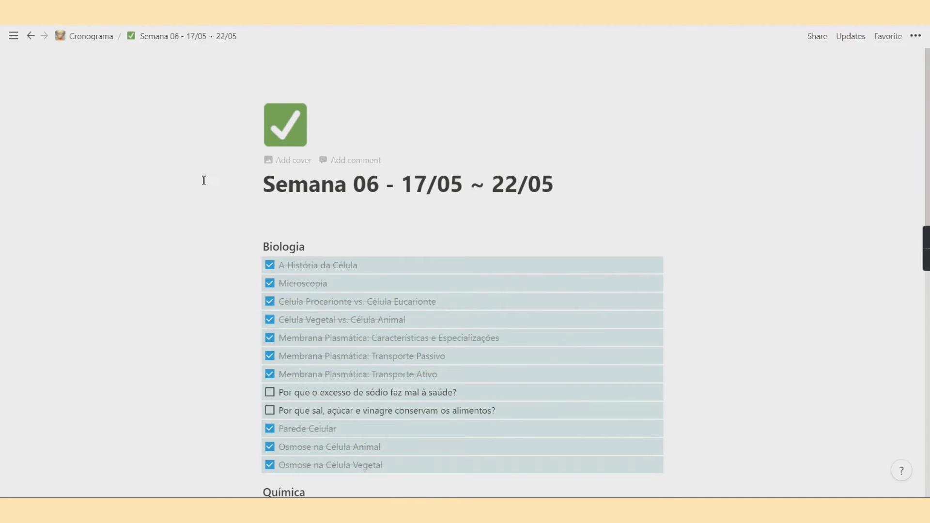
{"action": "scroll", "coordinate": [340, 216], "scroll_direction": "down", "scroll_amount": 5}
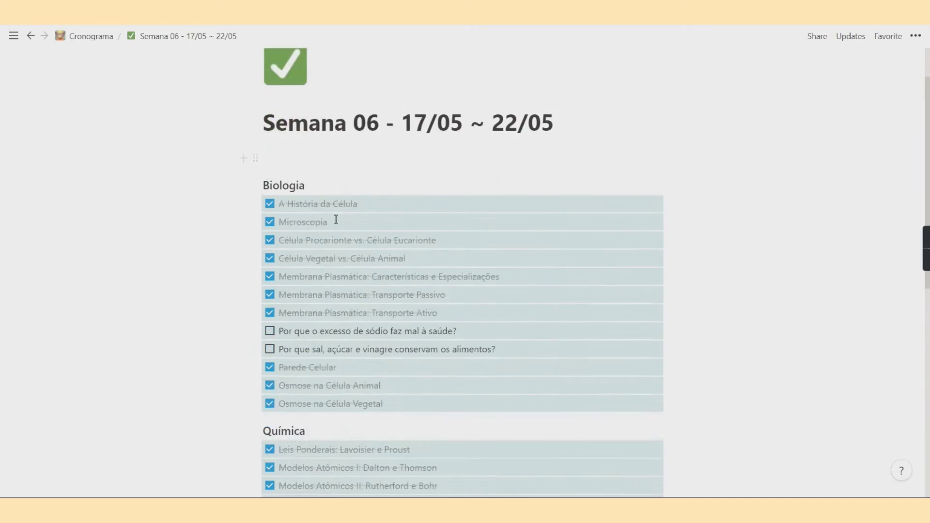
{"action": "scroll", "coordinate": [312, 226], "scroll_direction": "down", "scroll_amount": 3}
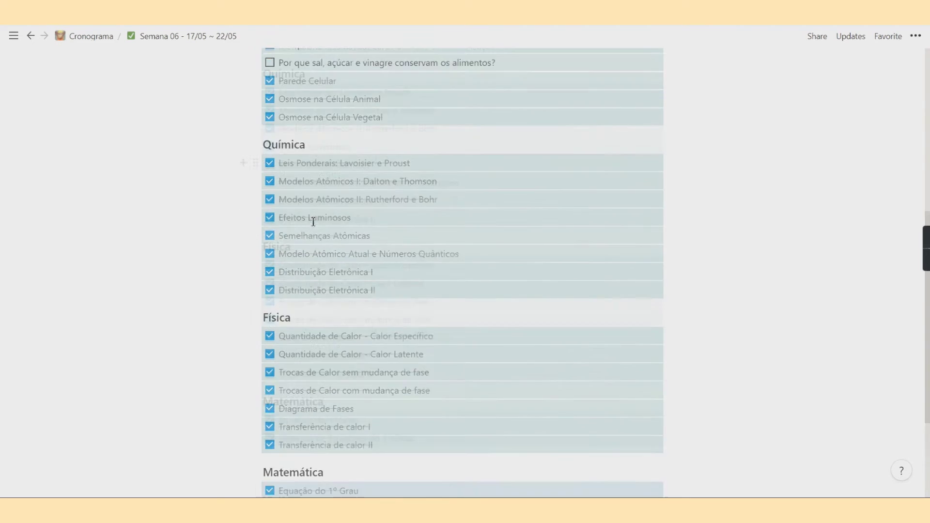
{"action": "scroll", "coordinate": [320, 262], "scroll_direction": "up", "scroll_amount": 10}
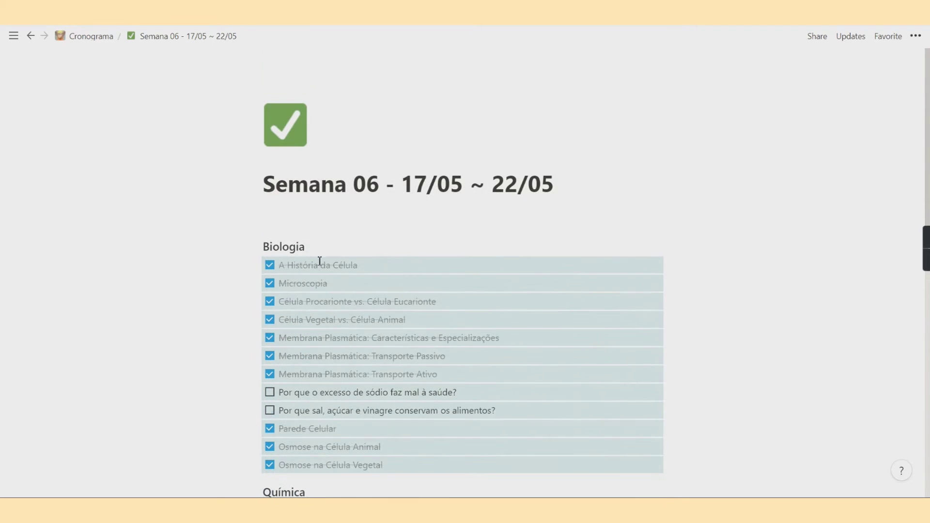
{"action": "left_click", "coordinate": [30, 35]}
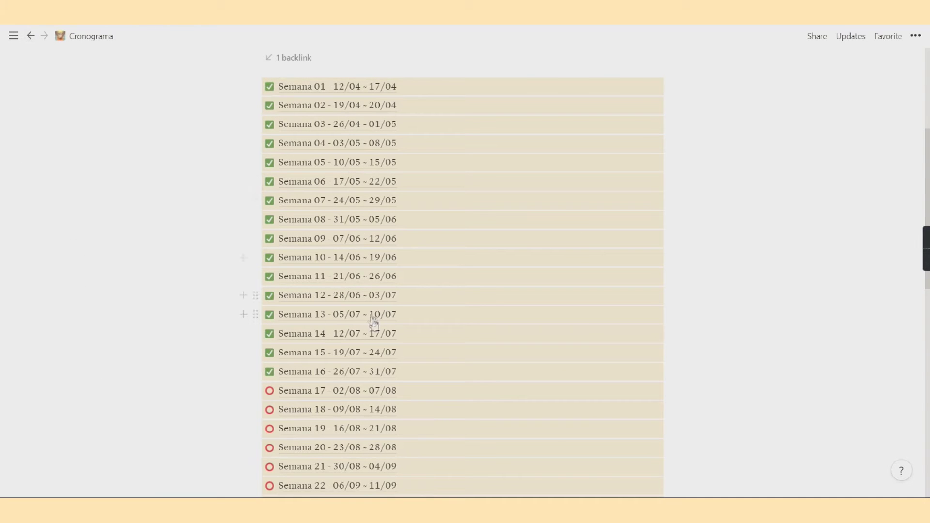
Open the Conteúdos - Biologia card from the Conteúdos gallery, look through its topic checklist and close it.
{"action": "scroll", "coordinate": [398, 258], "scroll_direction": "up", "scroll_amount": 2}
{"action": "scroll", "coordinate": [395, 258], "scroll_direction": "down", "scroll_amount": 10}
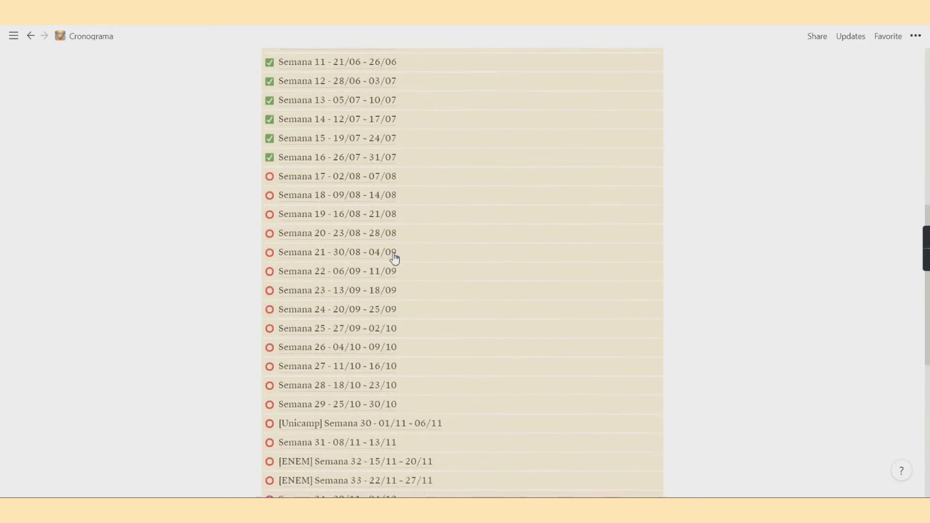
{"action": "scroll", "coordinate": [395, 258], "scroll_direction": "down", "scroll_amount": 3}
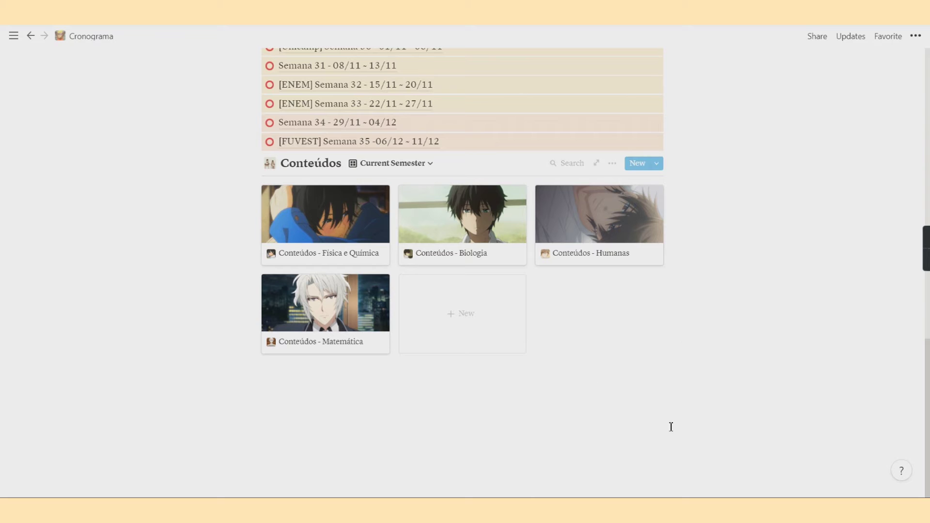
{"action": "left_click", "coordinate": [471, 219]}
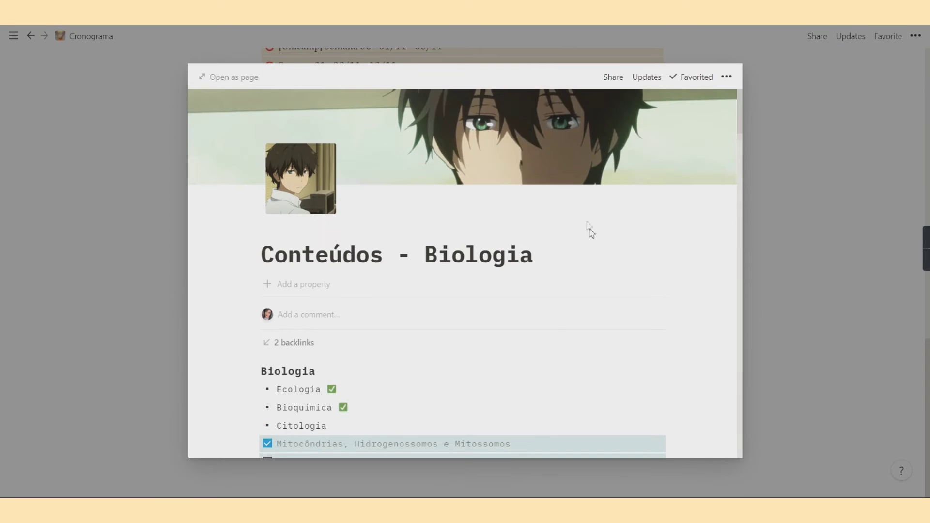
{"action": "scroll", "coordinate": [592, 234], "scroll_direction": "down", "scroll_amount": 7}
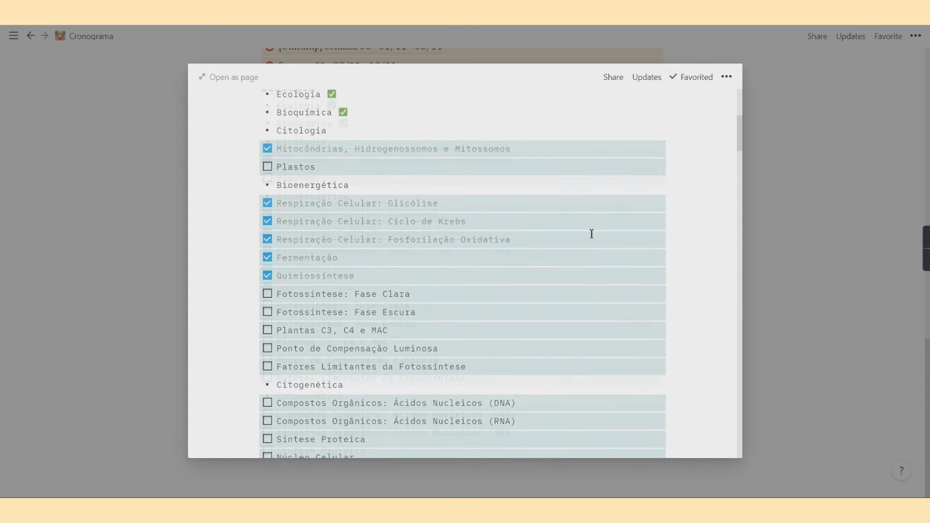
{"action": "scroll", "coordinate": [402, 318], "scroll_direction": "down", "scroll_amount": 20}
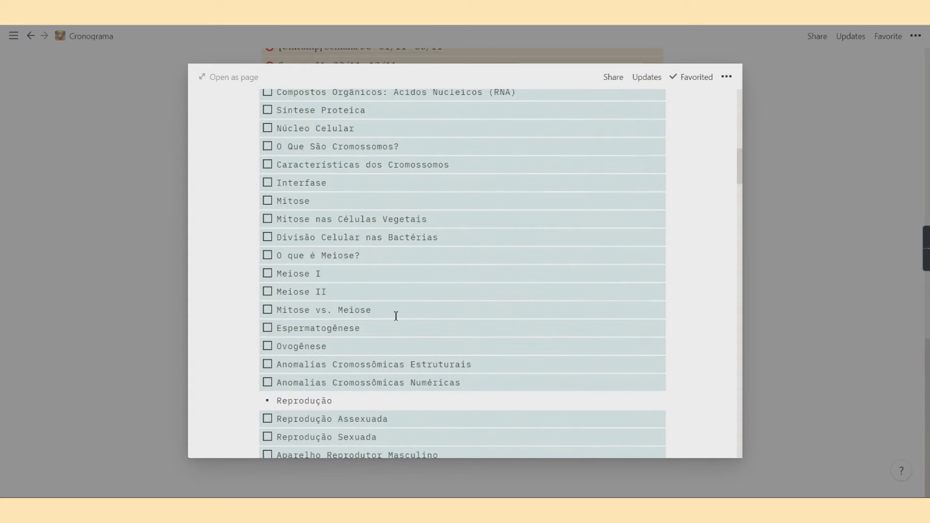
{"action": "left_click", "coordinate": [68, 268]}
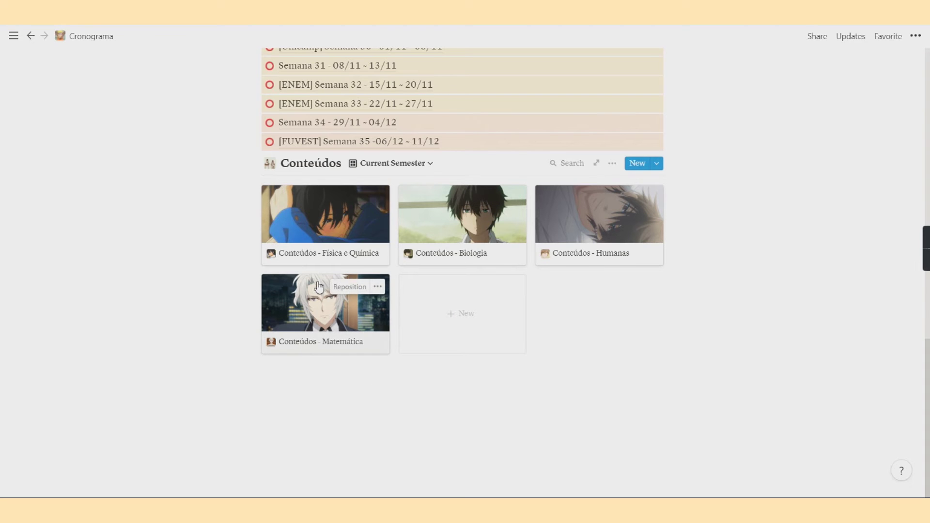
Open the Planner Semanal page and look over its Para essa semana and Para próxima semana sections.
{"action": "scroll", "coordinate": [320, 287], "scroll_direction": "up", "scroll_amount": 2}
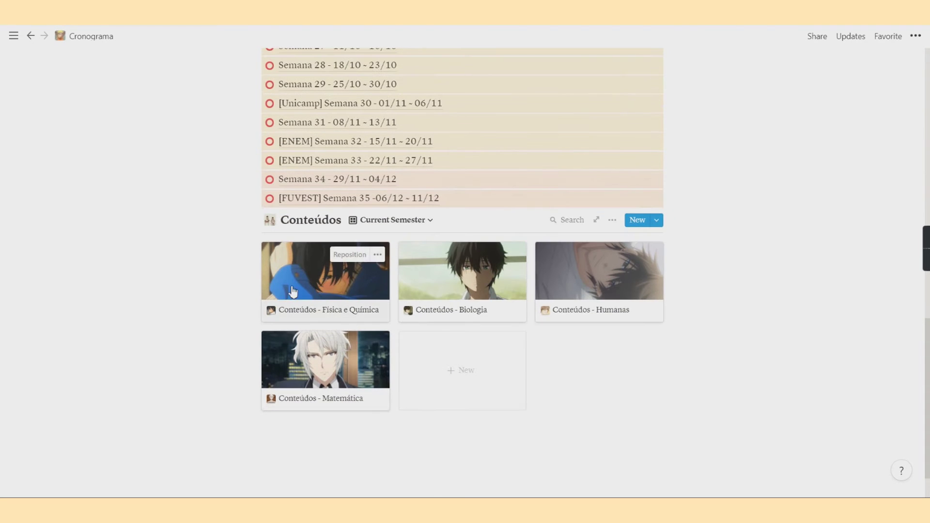
{"action": "scroll", "coordinate": [172, 270], "scroll_direction": "up", "scroll_amount": 10}
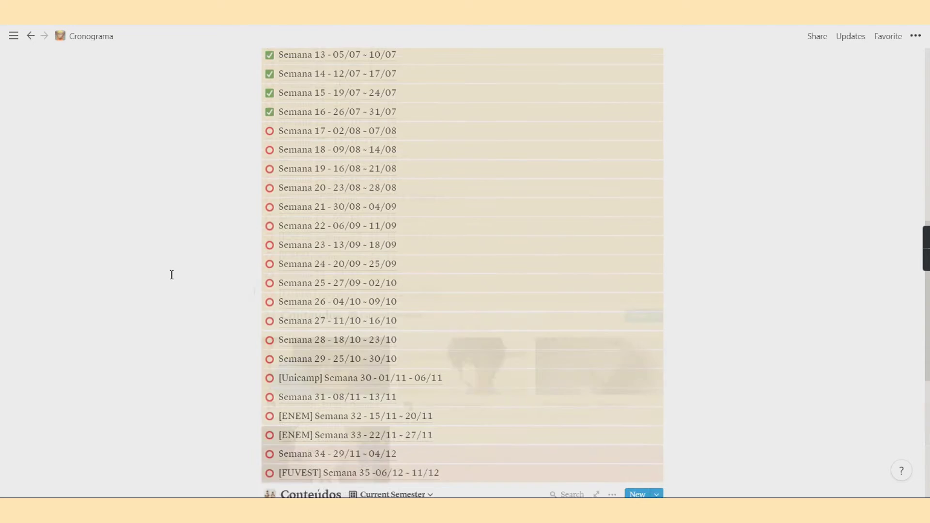
{"action": "mouse_move", "coordinate": [13, 208]}
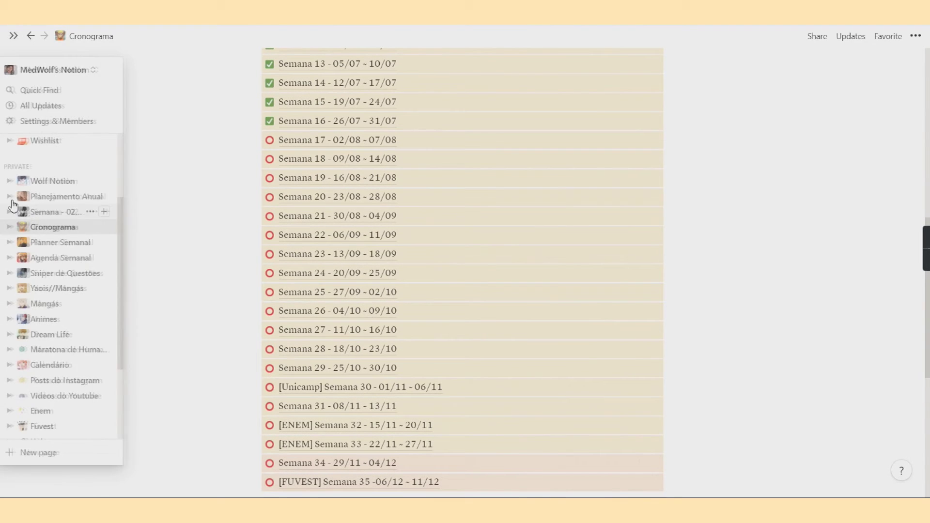
{"action": "left_click", "coordinate": [67, 242]}
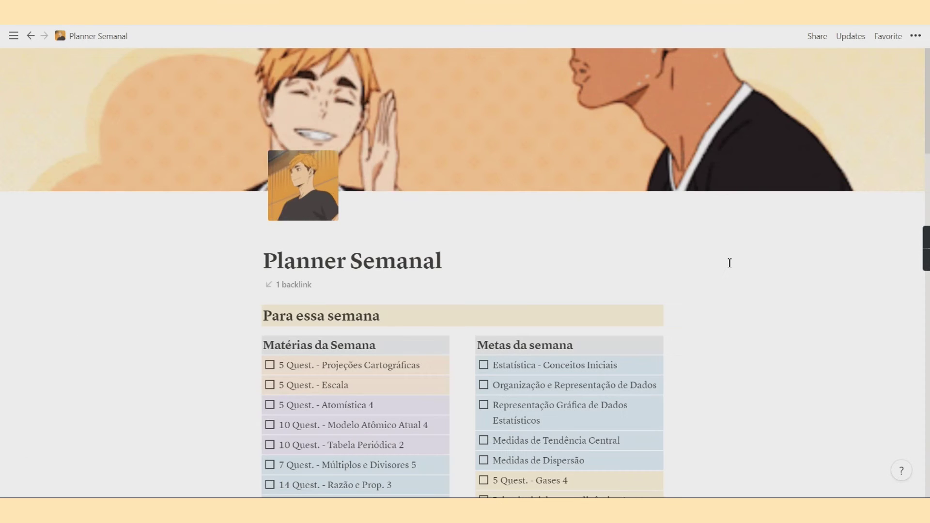
{"action": "scroll", "coordinate": [729, 261], "scroll_direction": "down", "scroll_amount": 3}
{"action": "scroll", "coordinate": [730, 263], "scroll_direction": "up", "scroll_amount": 3}
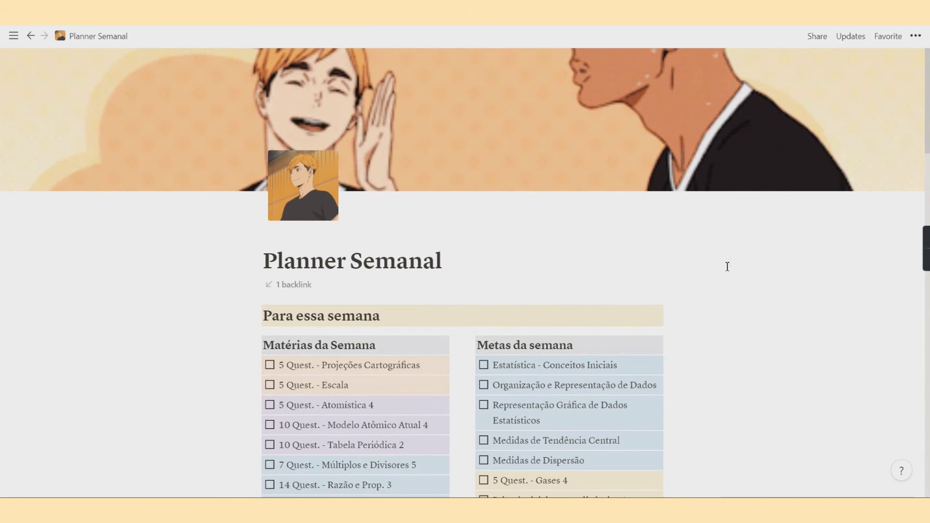
{"action": "scroll", "coordinate": [729, 263], "scroll_direction": "down", "scroll_amount": 20}
{"action": "scroll", "coordinate": [506, 93], "scroll_direction": "up", "scroll_amount": 2}
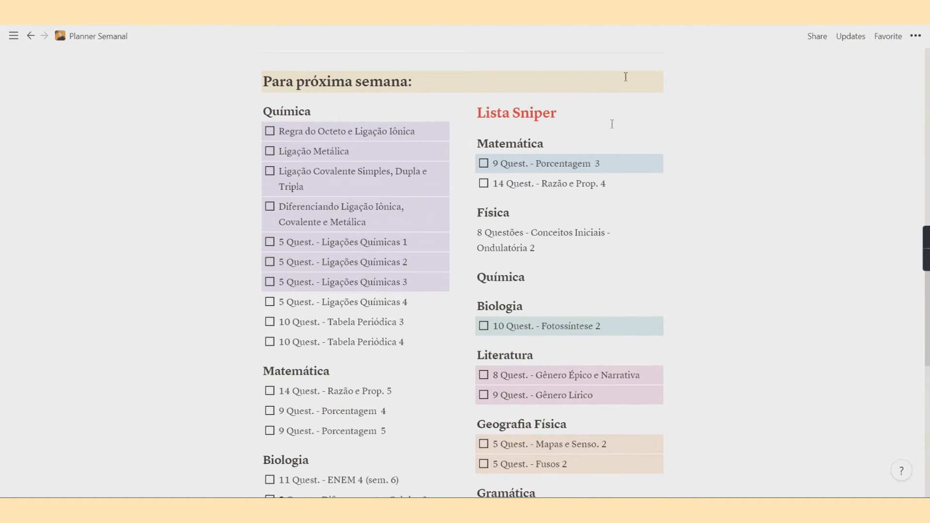
{"action": "scroll", "coordinate": [626, 77], "scroll_direction": "up", "scroll_amount": 15}
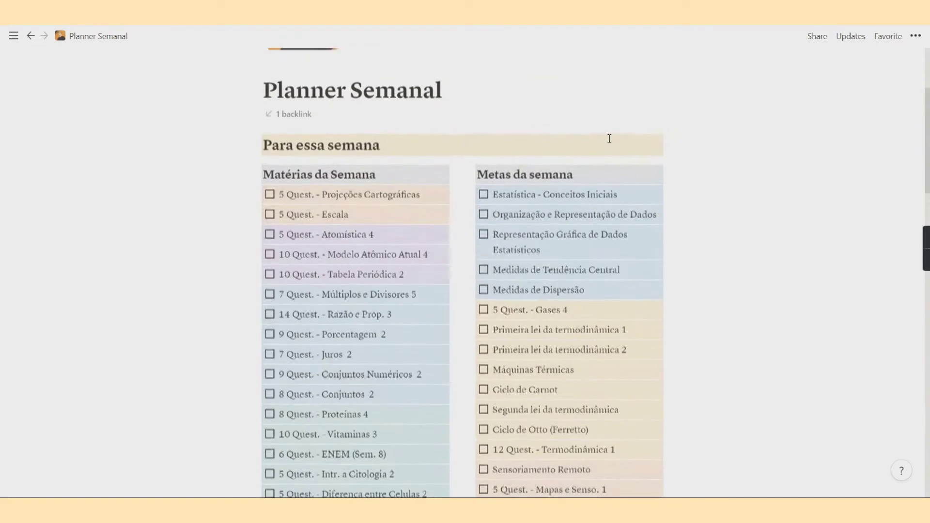
{"action": "scroll", "coordinate": [609, 139], "scroll_direction": "up", "scroll_amount": 4}
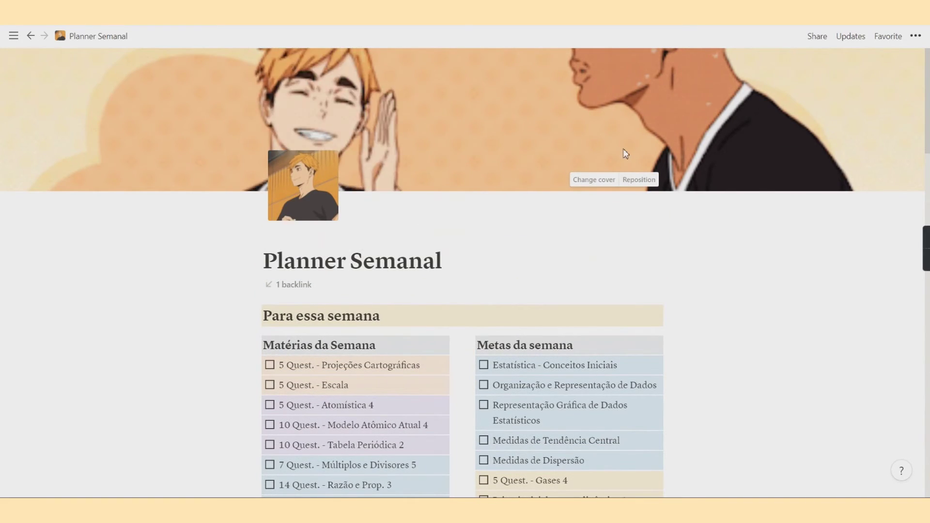
Examine the Matérias da Semana and Metas da semana checklists and the Lista Sniper in Planner Semanal.
{"action": "scroll", "coordinate": [592, 233], "scroll_direction": "down", "scroll_amount": 2}
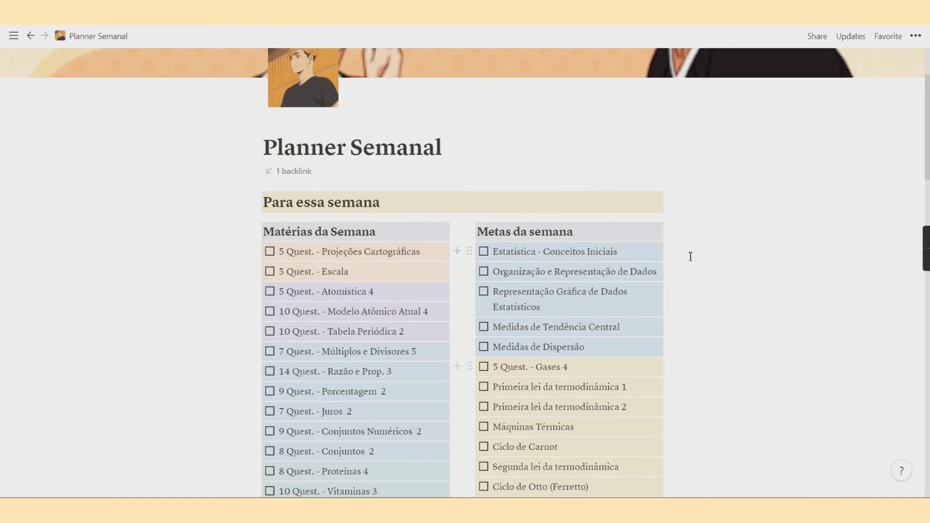
{"action": "scroll", "coordinate": [689, 269], "scroll_direction": "down", "scroll_amount": 15}
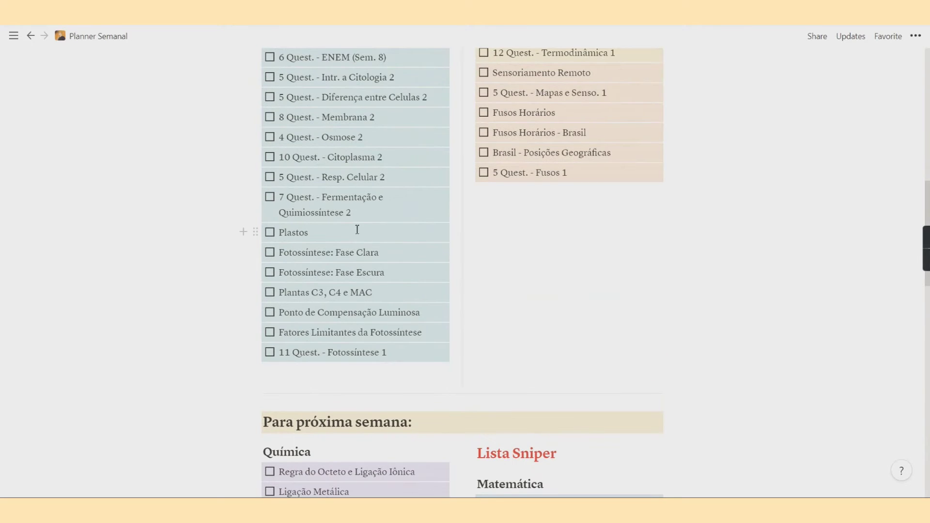
{"action": "scroll", "coordinate": [369, 221], "scroll_direction": "up", "scroll_amount": 3}
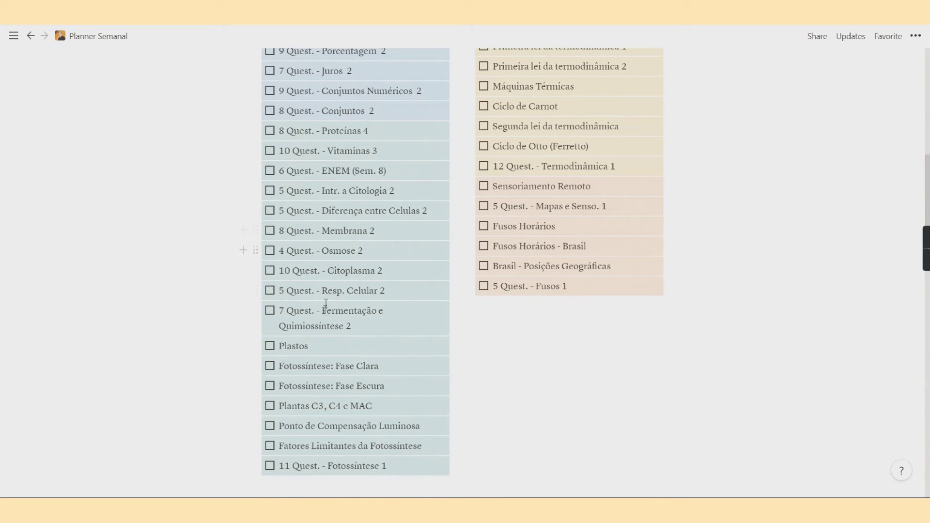
{"action": "scroll", "coordinate": [334, 290], "scroll_direction": "down", "scroll_amount": 8}
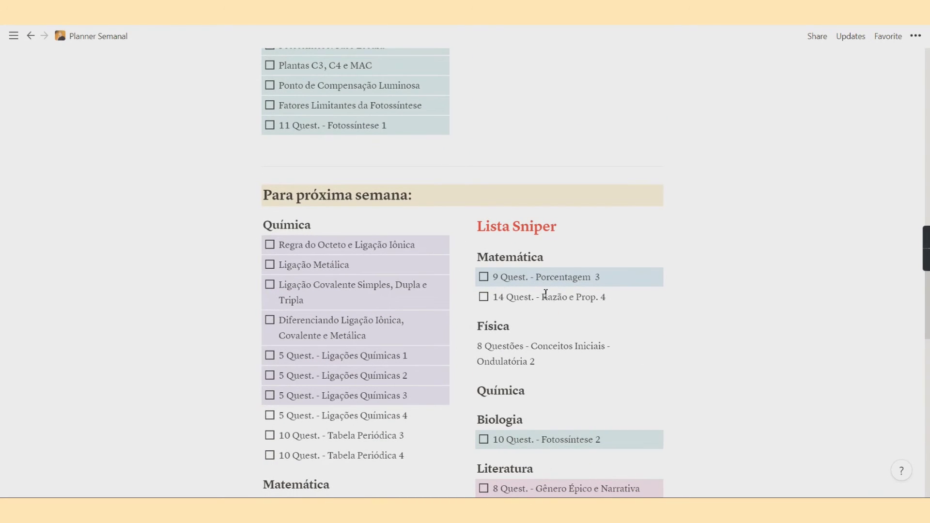
{"action": "scroll", "coordinate": [545, 293], "scroll_direction": "up", "scroll_amount": 12}
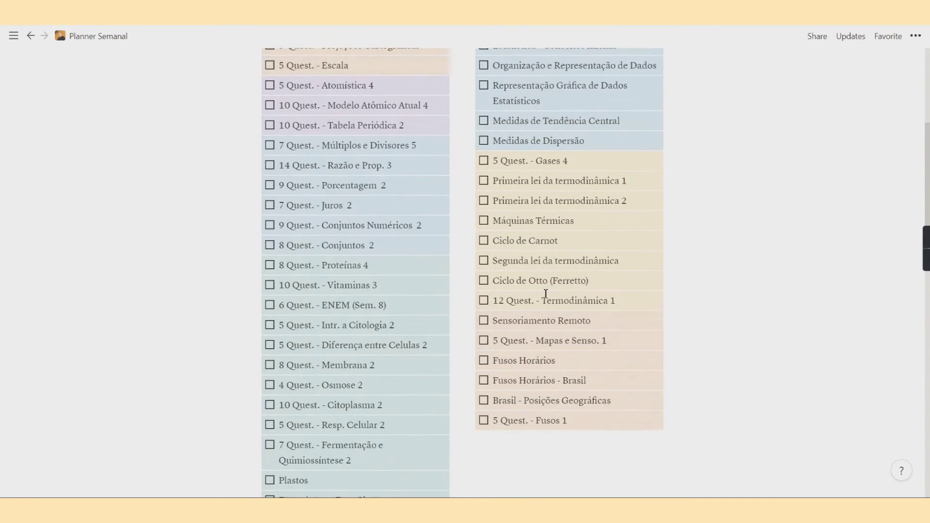
{"action": "scroll", "coordinate": [546, 293], "scroll_direction": "up", "scroll_amount": 3}
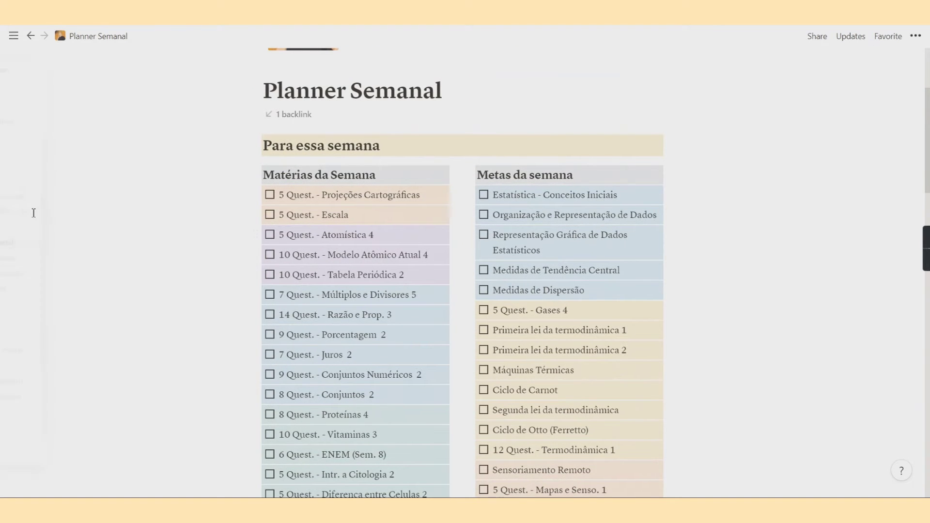
Open the Agenda Semanal page and look through its daily checklists from Monday to Friday, down to the Saturday section.
{"action": "mouse_move", "coordinate": [34, 213]}
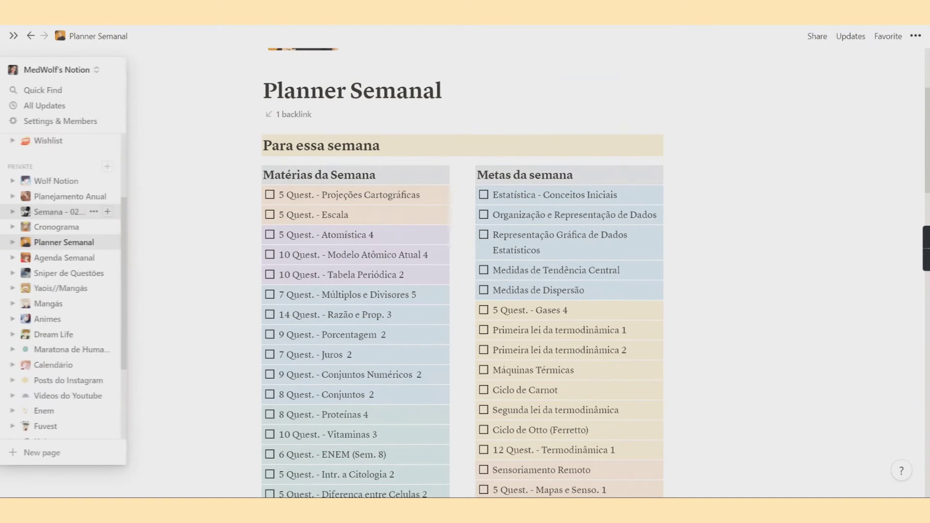
{"action": "left_click", "coordinate": [39, 260]}
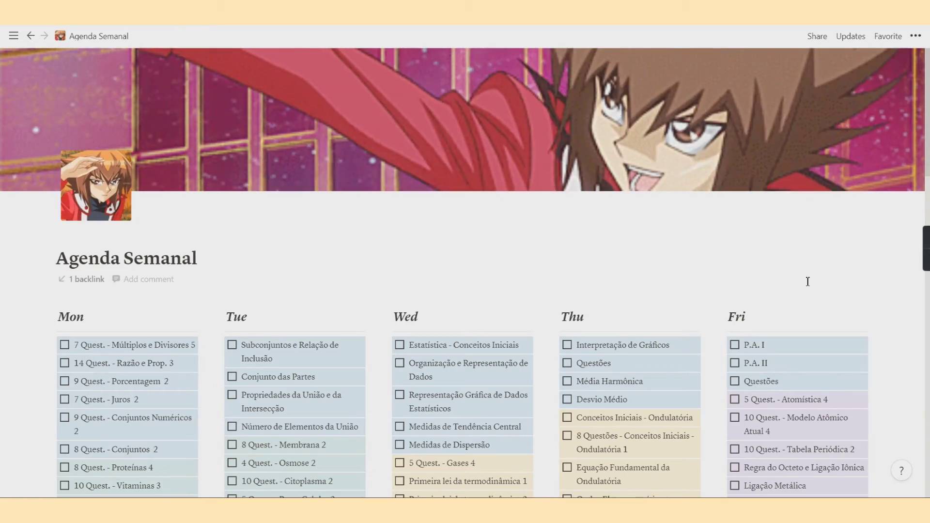
{"action": "scroll", "coordinate": [808, 282], "scroll_direction": "down", "scroll_amount": 1}
{"action": "scroll", "coordinate": [808, 282], "scroll_direction": "down", "scroll_amount": 6}
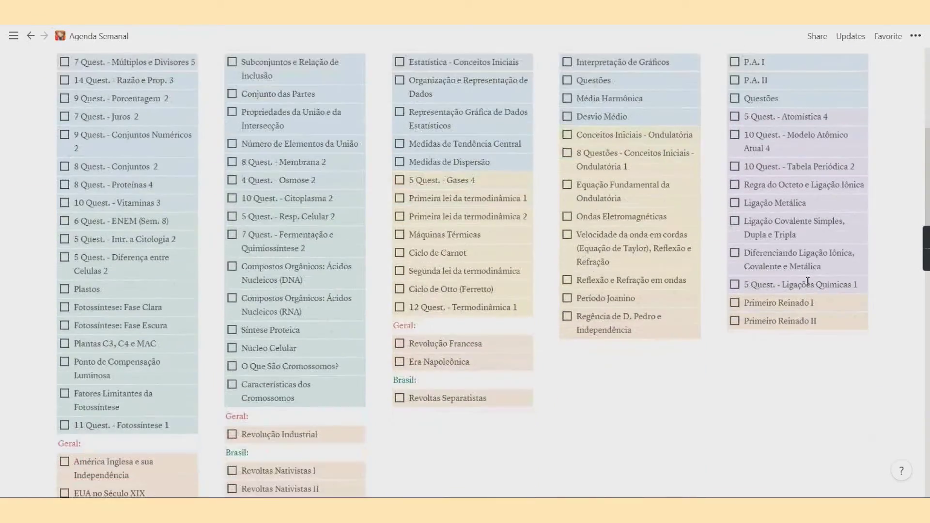
{"action": "scroll", "coordinate": [322, 390], "scroll_direction": "up", "scroll_amount": 2}
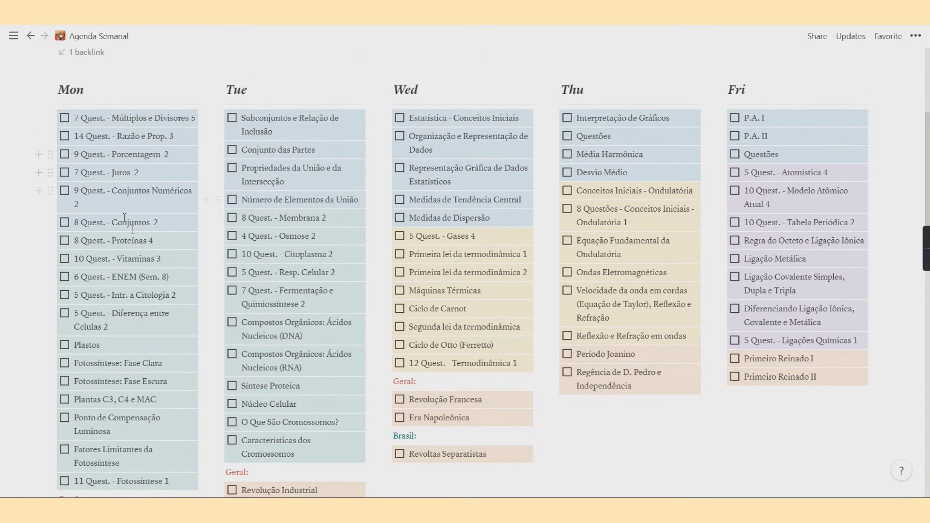
{"action": "scroll", "coordinate": [134, 181], "scroll_direction": "down", "scroll_amount": 1}
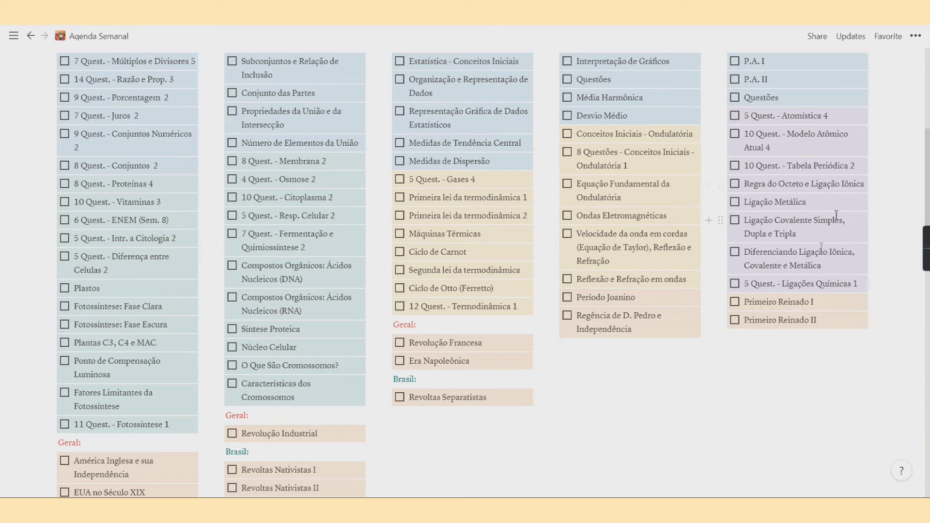
{"action": "scroll", "coordinate": [641, 256], "scroll_direction": "down", "scroll_amount": 3}
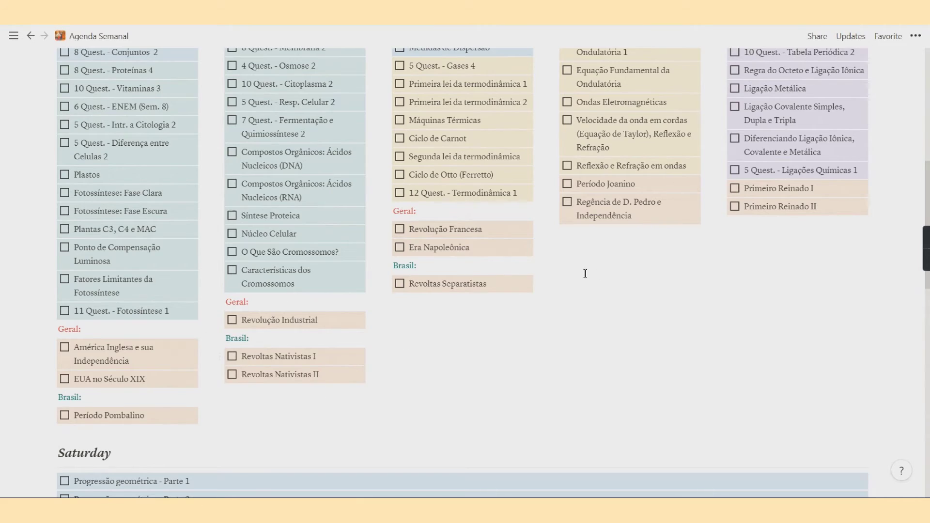
{"action": "scroll", "coordinate": [586, 274], "scroll_direction": "up", "scroll_amount": 9}
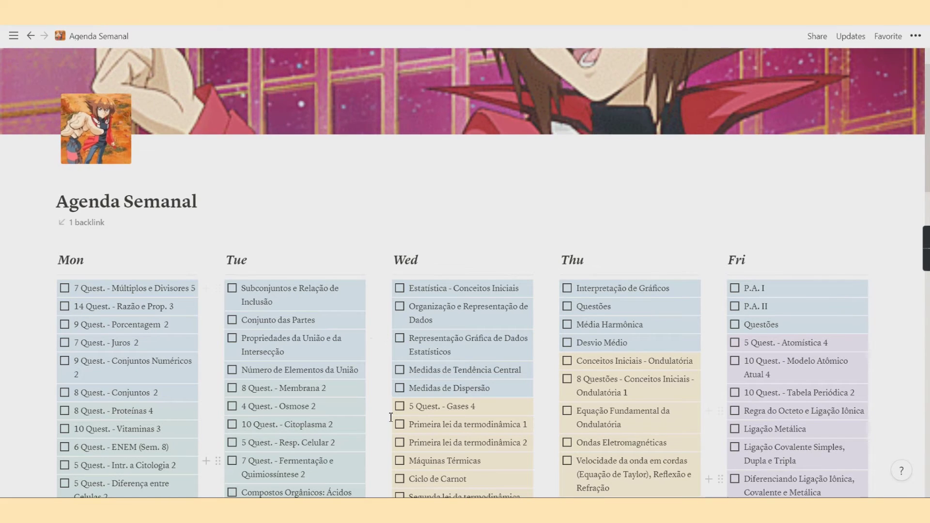
{"action": "scroll", "coordinate": [271, 291], "scroll_direction": "up", "scroll_amount": 2}
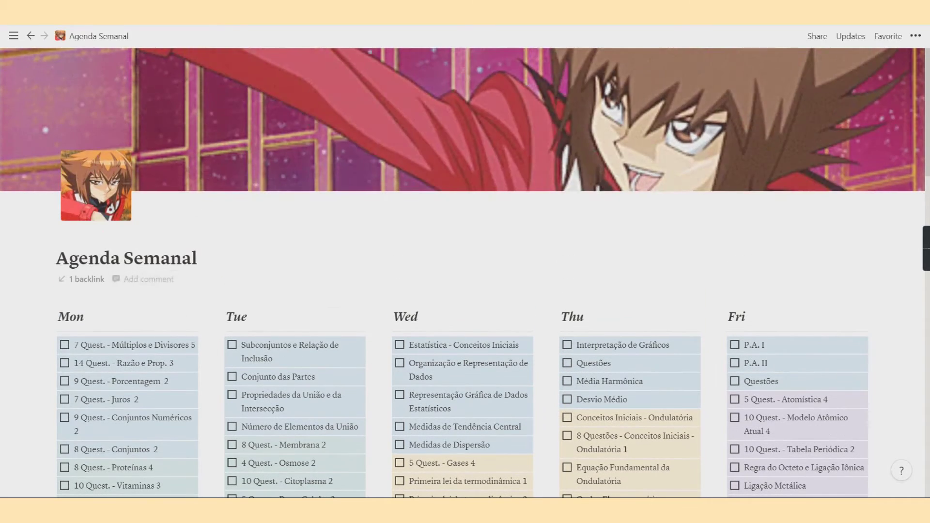
{"action": "mouse_move", "coordinate": [38, 282]}
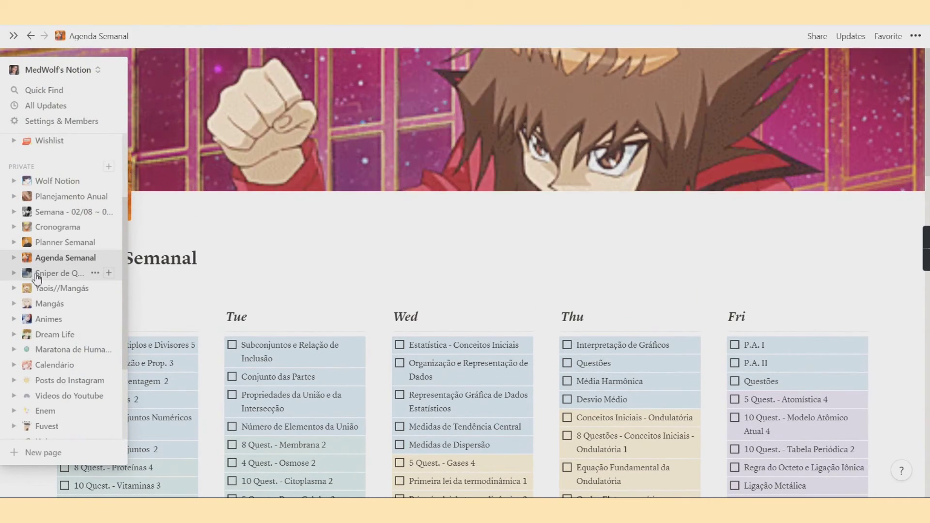
Open the Sniper de Questões page, look through the Provas antigas do ENEM table in the Provas antigas card and close the card.
{"action": "left_click", "coordinate": [37, 276]}
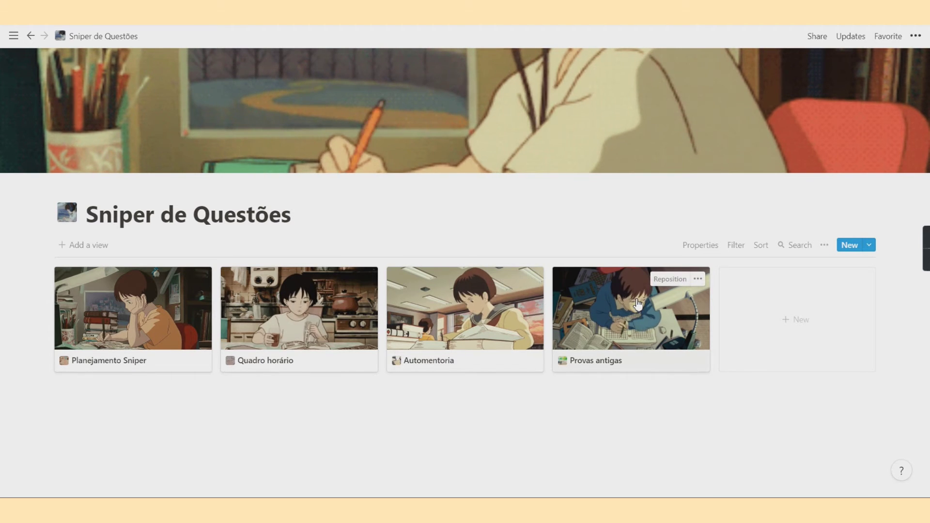
{"action": "left_click", "coordinate": [603, 334]}
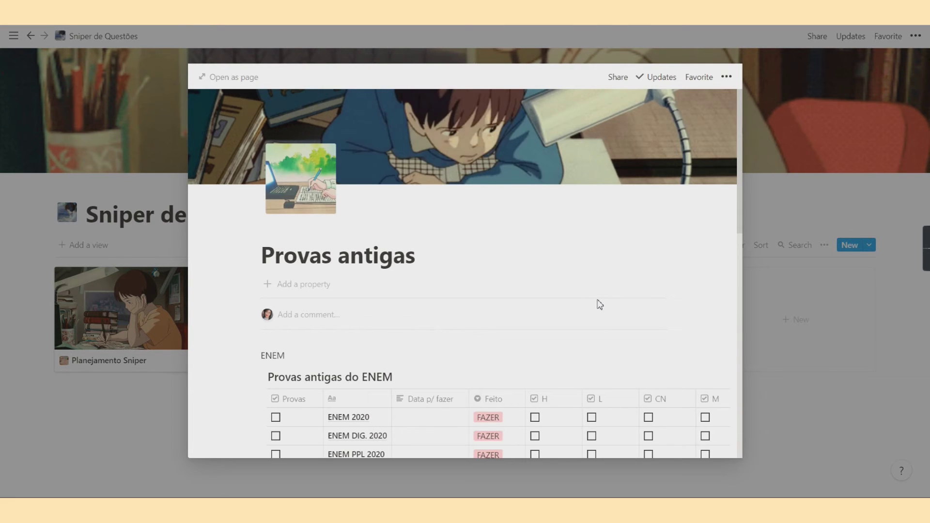
{"action": "scroll", "coordinate": [596, 297], "scroll_direction": "down", "scroll_amount": 4}
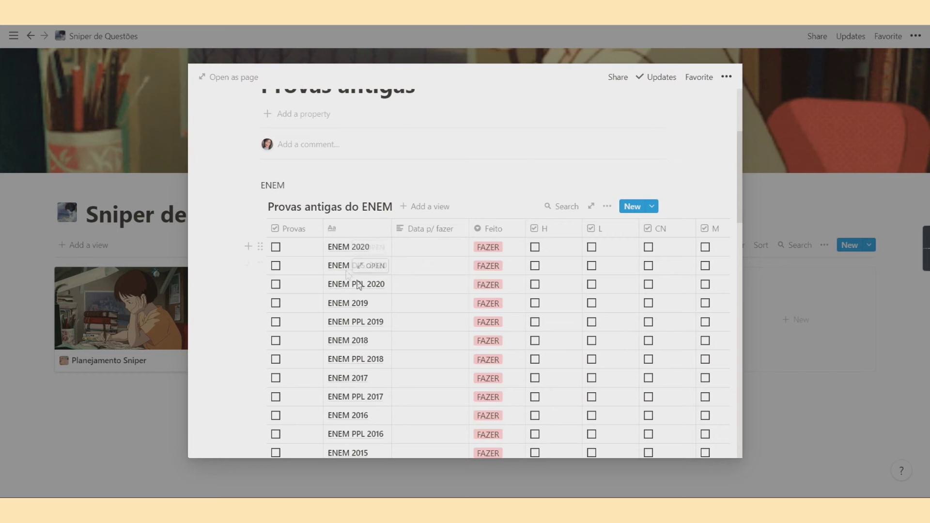
{"action": "scroll", "coordinate": [507, 260], "scroll_direction": "down", "scroll_amount": 2}
{"action": "scroll", "coordinate": [509, 260], "scroll_direction": "up", "scroll_amount": 1}
{"action": "scroll", "coordinate": [509, 260], "scroll_direction": "up", "scroll_amount": 1}
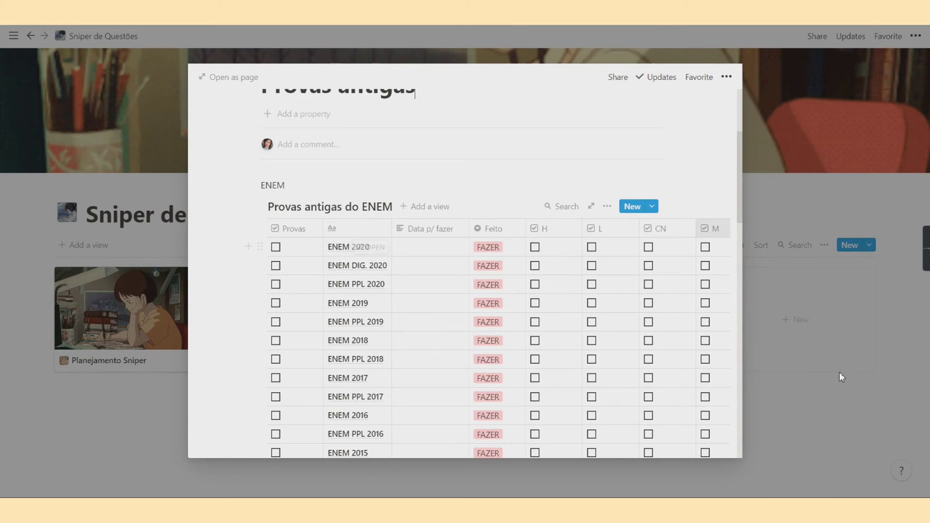
{"action": "left_click", "coordinate": [819, 374]}
Open the Yaois//Mangás page and look over its Media gallery.
{"action": "mouse_move", "coordinate": [38, 277]}
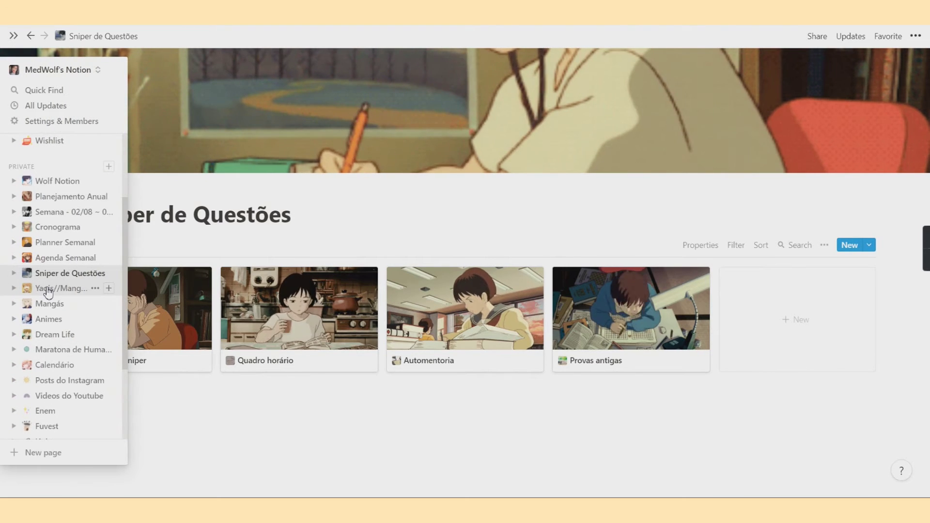
{"action": "left_click", "coordinate": [48, 292]}
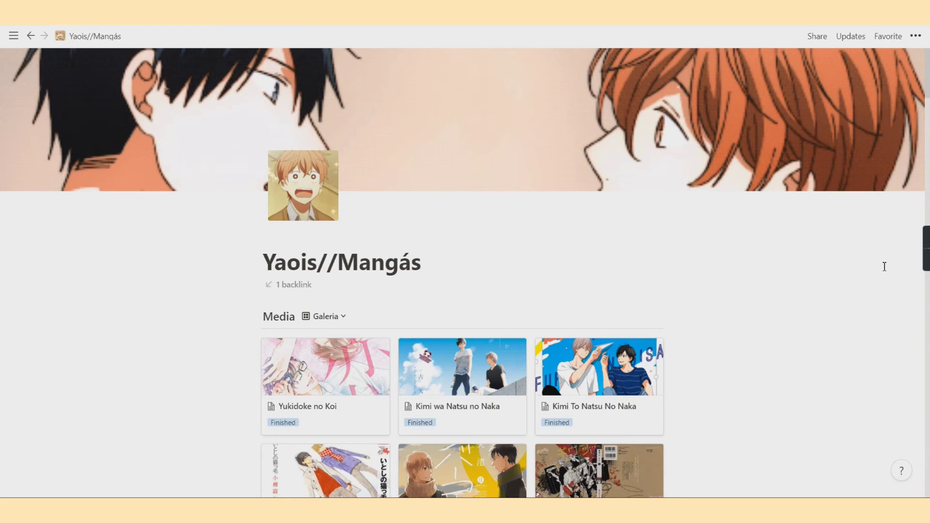
{"action": "scroll", "coordinate": [863, 289], "scroll_direction": "down", "scroll_amount": 1}
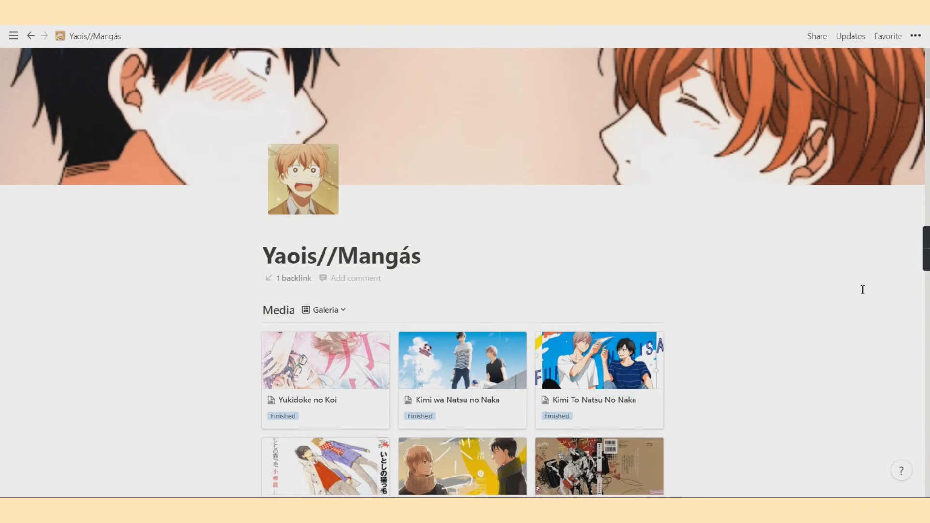
{"action": "scroll", "coordinate": [863, 290], "scroll_direction": "down", "scroll_amount": 1}
{"action": "scroll", "coordinate": [861, 289], "scroll_direction": "up", "scroll_amount": 1}
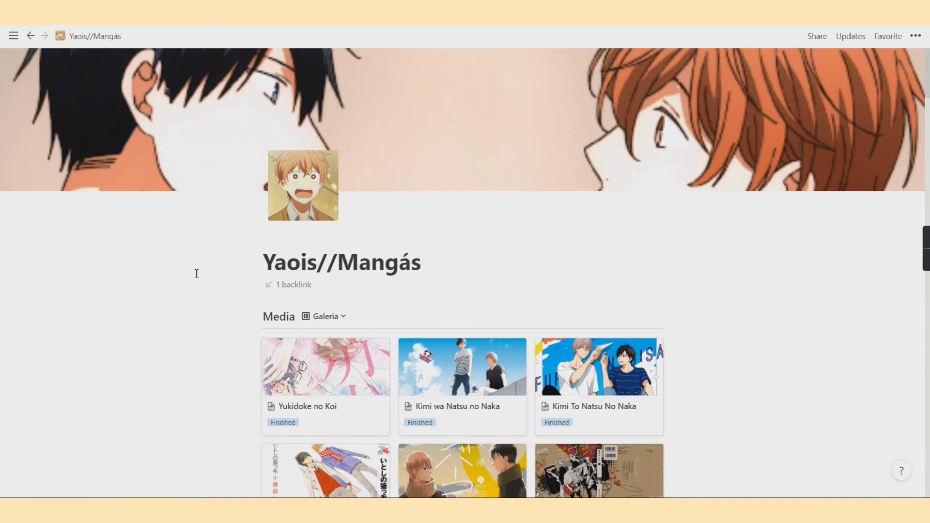
Open the Mangás page and look through the first rows of its Media gallery.
{"action": "mouse_move", "coordinate": [16, 235]}
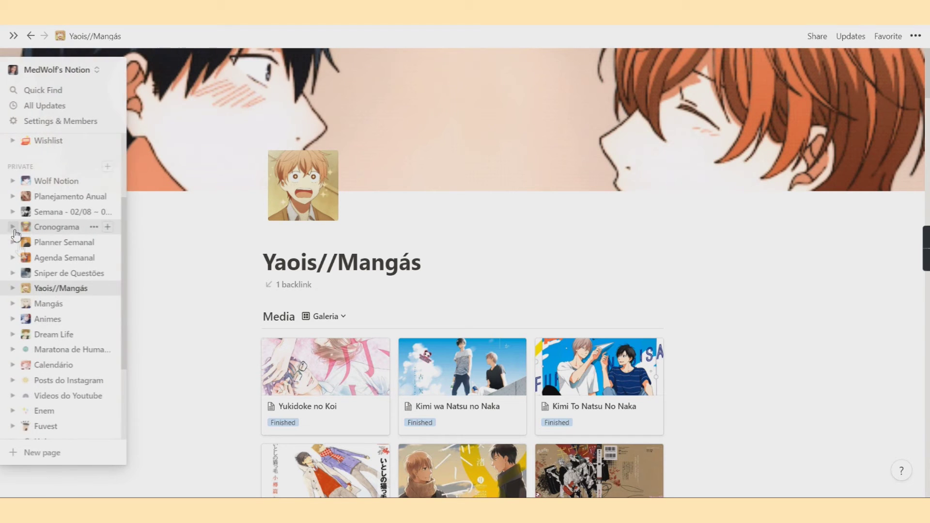
{"action": "left_click", "coordinate": [54, 303]}
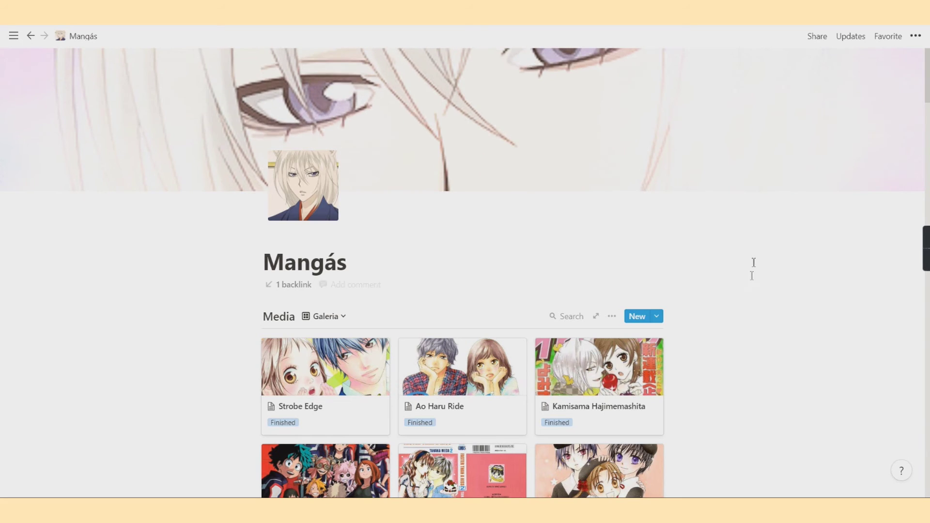
{"action": "scroll", "coordinate": [758, 258], "scroll_direction": "down", "scroll_amount": 3}
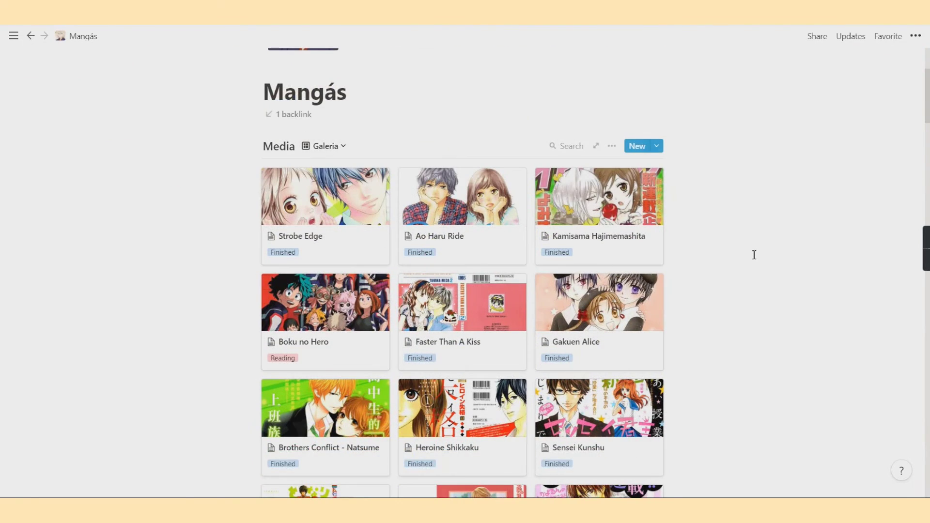
{"action": "scroll", "coordinate": [754, 255], "scroll_direction": "up", "scroll_amount": 3}
Open the Animes page, browse its Media gallery and return to the beginning of the page.
{"action": "mouse_move", "coordinate": [63, 272]}
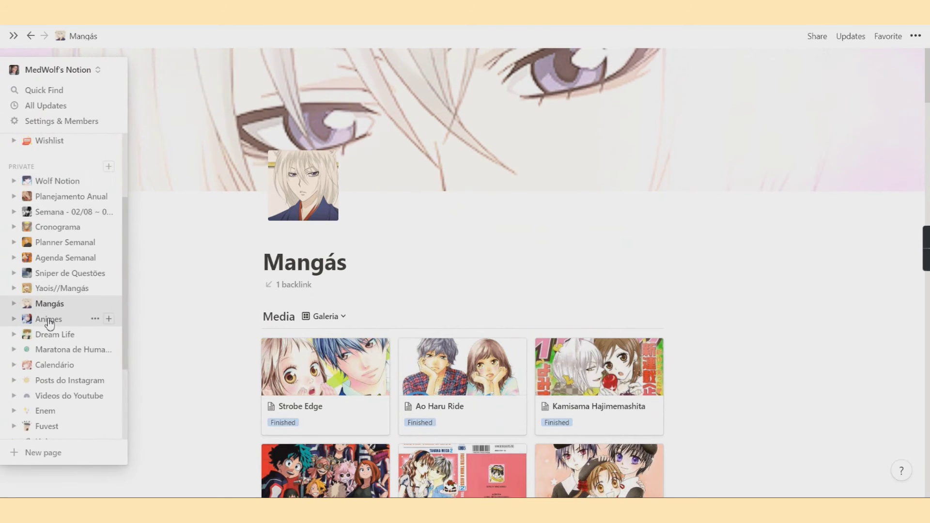
{"action": "left_click", "coordinate": [49, 320]}
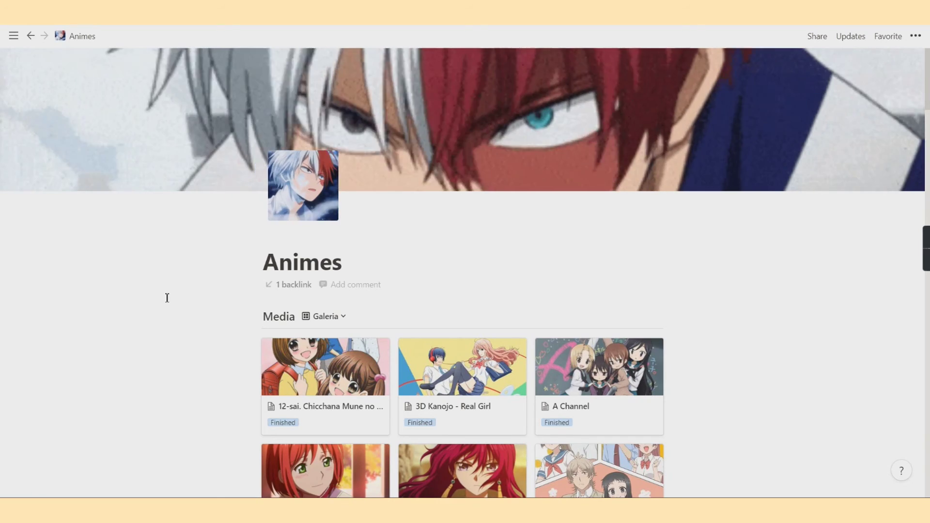
{"action": "scroll", "coordinate": [167, 298], "scroll_direction": "down", "scroll_amount": 5}
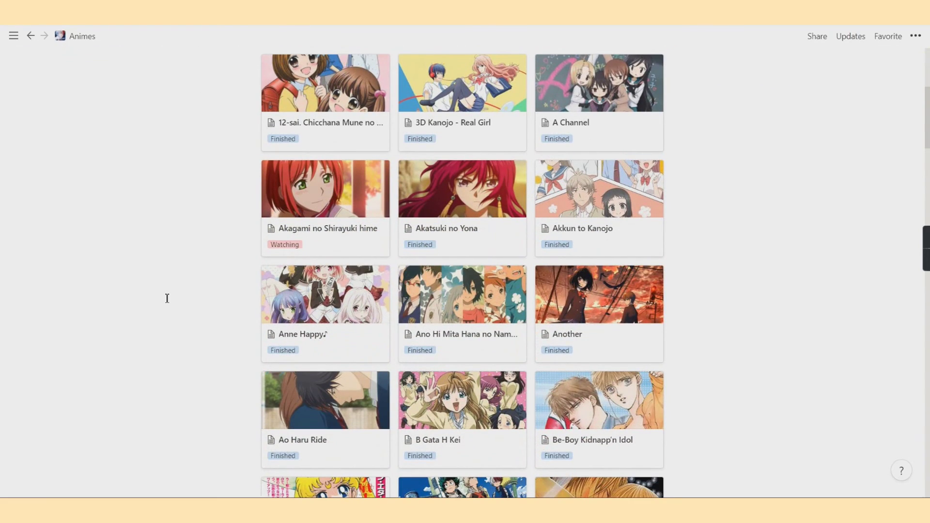
{"action": "scroll", "coordinate": [167, 298], "scroll_direction": "up", "scroll_amount": 5}
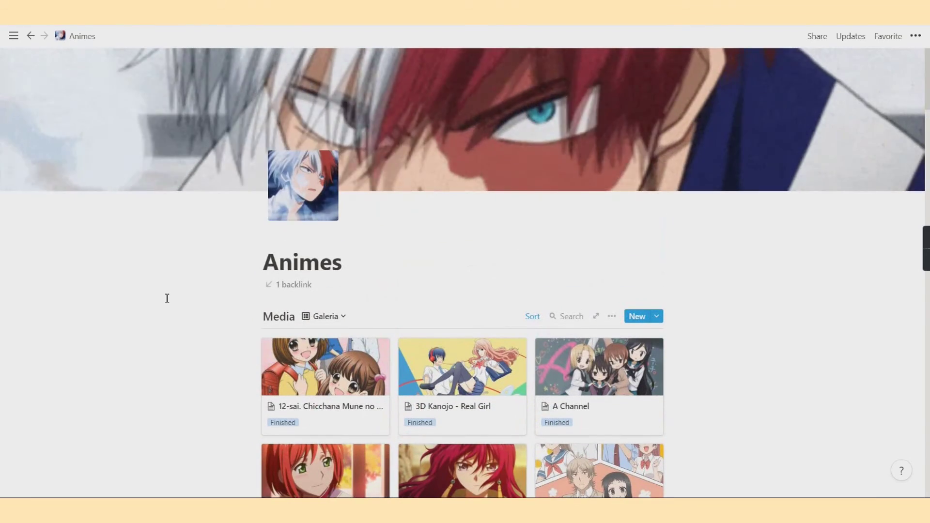
Open the Dream Life page and look through the Mural de Inspiração, Rotina Matinal, extras and things that make me happy sections.
{"action": "mouse_move", "coordinate": [21, 259]}
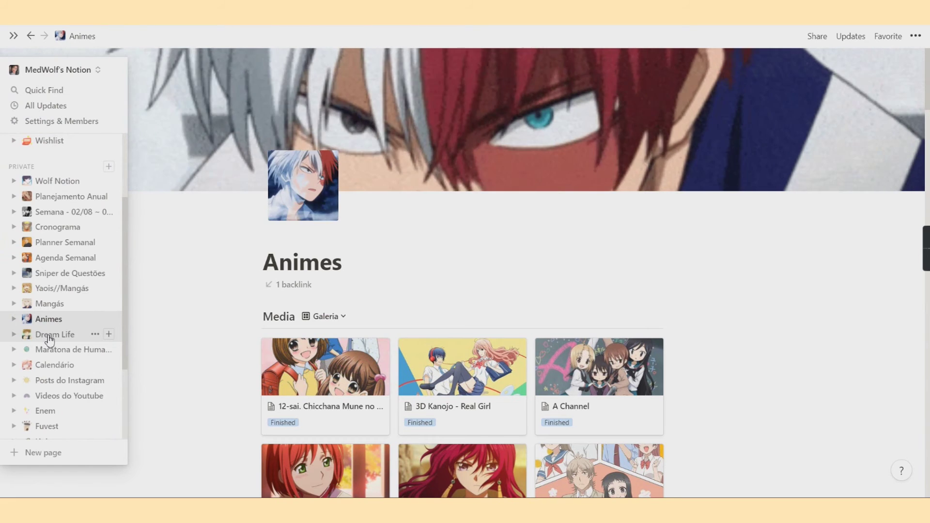
{"action": "left_click", "coordinate": [49, 338]}
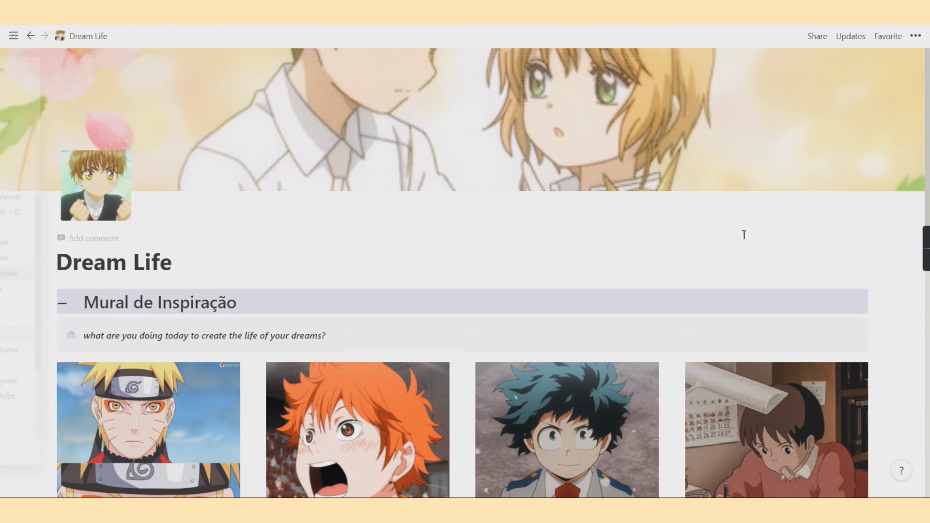
{"action": "mouse_move", "coordinate": [928, 250]}
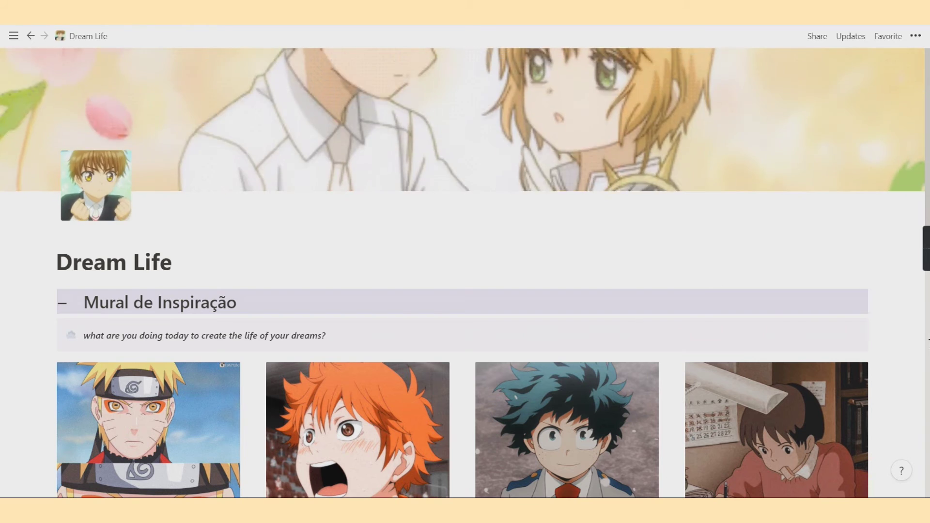
{"action": "scroll", "coordinate": [926, 342], "scroll_direction": "down", "scroll_amount": 3}
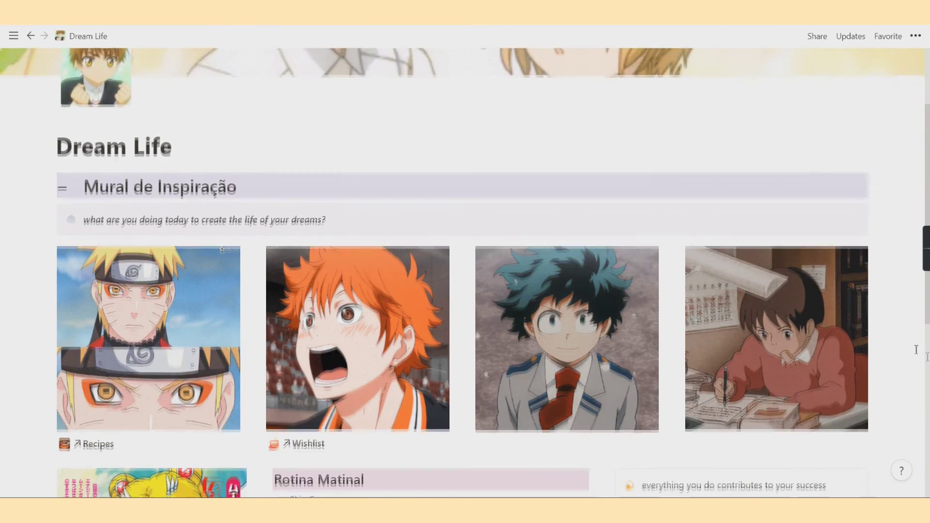
{"action": "scroll", "coordinate": [908, 343], "scroll_direction": "down", "scroll_amount": 6}
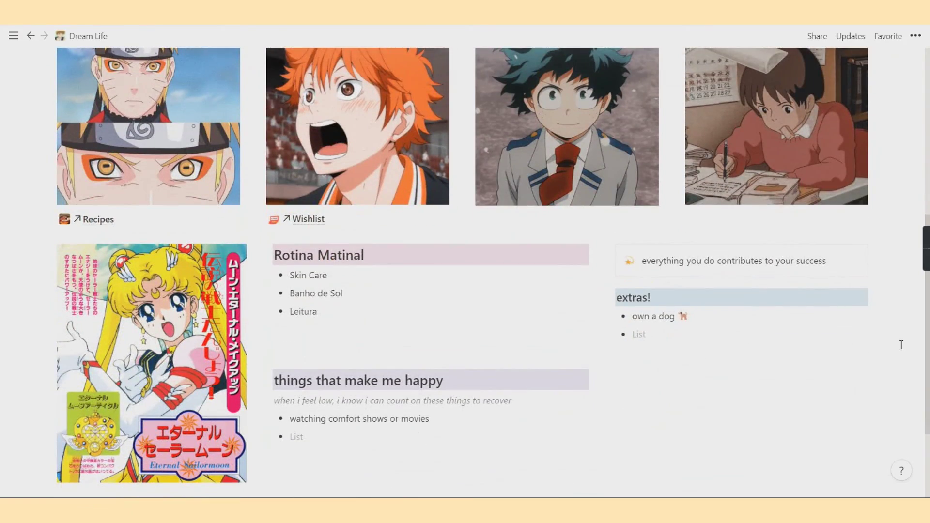
{"action": "scroll", "coordinate": [900, 344], "scroll_direction": "down", "scroll_amount": 3}
{"action": "scroll", "coordinate": [901, 344], "scroll_direction": "up", "scroll_amount": 10}
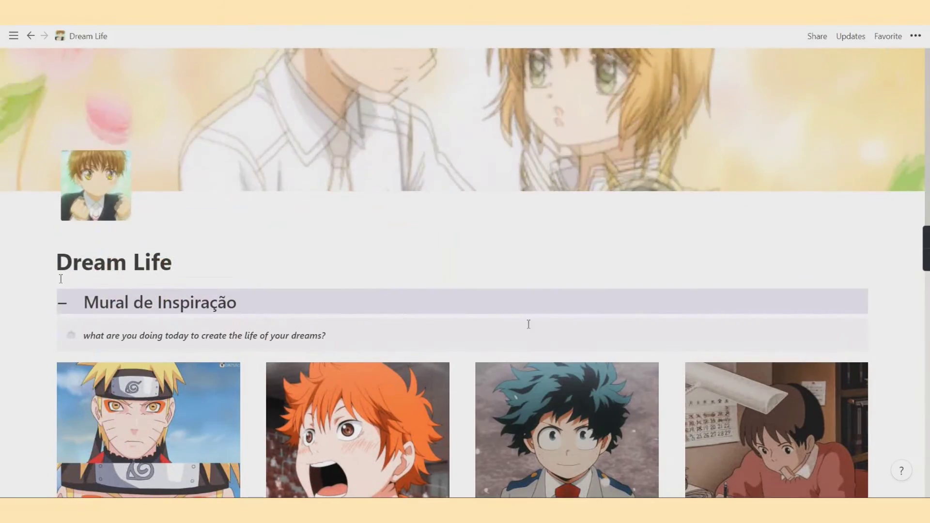
Open the Maratona de Humanas page and look over its História Geral and História do Brasil checklists.
{"action": "mouse_move", "coordinate": [4, 334]}
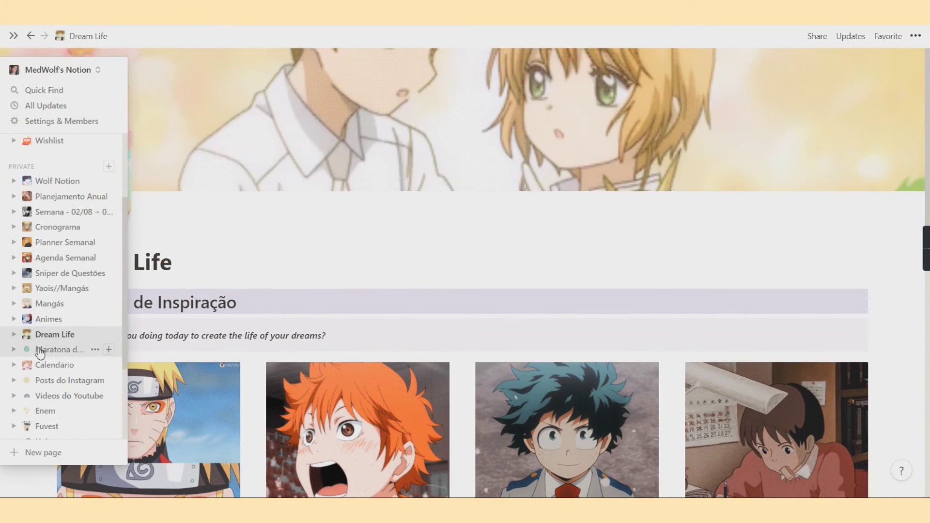
{"action": "left_click", "coordinate": [39, 349]}
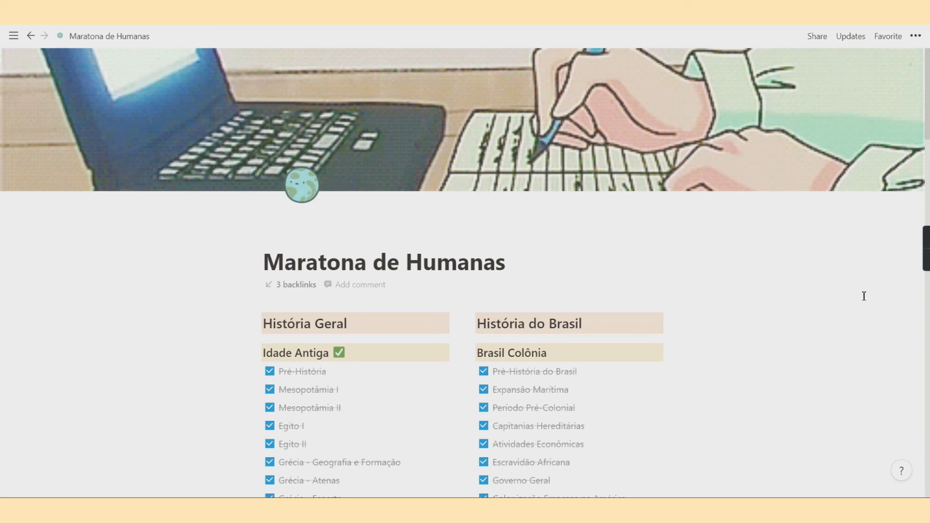
{"action": "scroll", "coordinate": [905, 254], "scroll_direction": "down", "scroll_amount": 3}
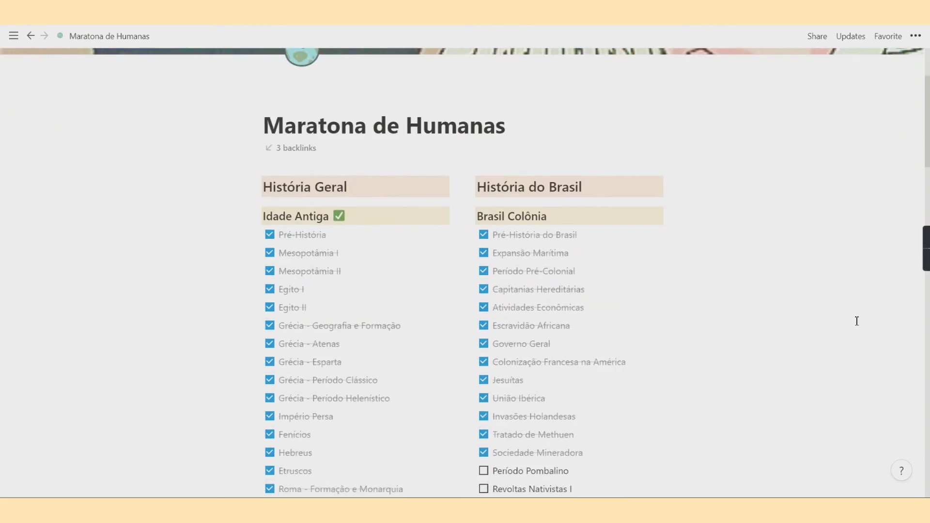
{"action": "scroll", "coordinate": [857, 321], "scroll_direction": "up", "scroll_amount": 3}
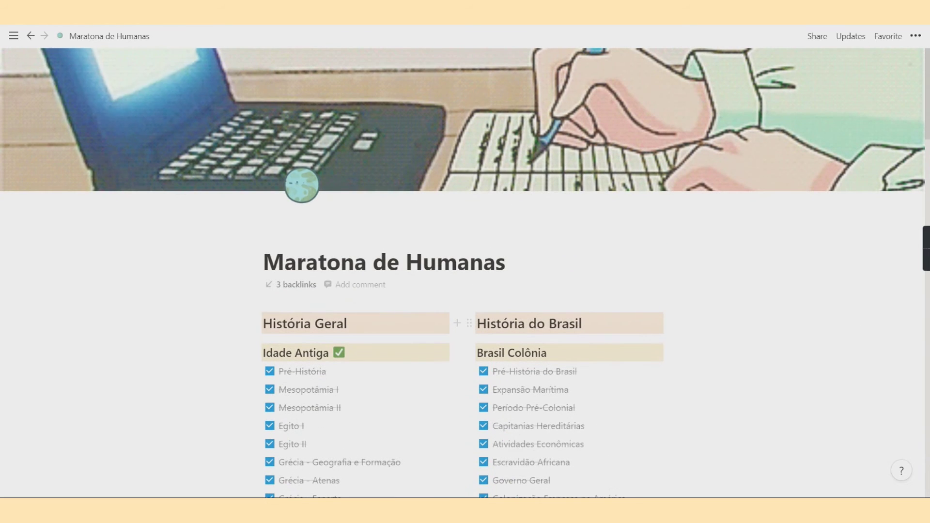
Open the Calendário page and look over its July 2021 month view.
{"action": "mouse_move", "coordinate": [4, 291]}
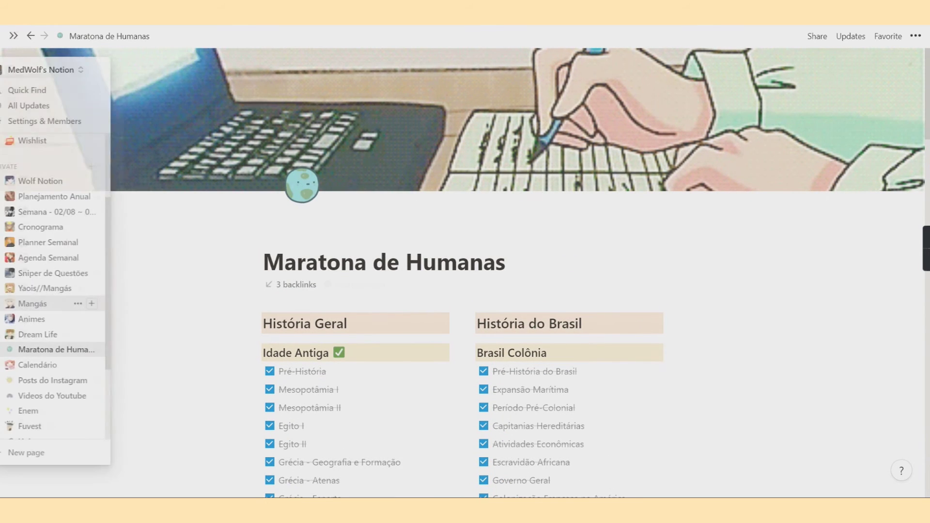
{"action": "left_click", "coordinate": [42, 366]}
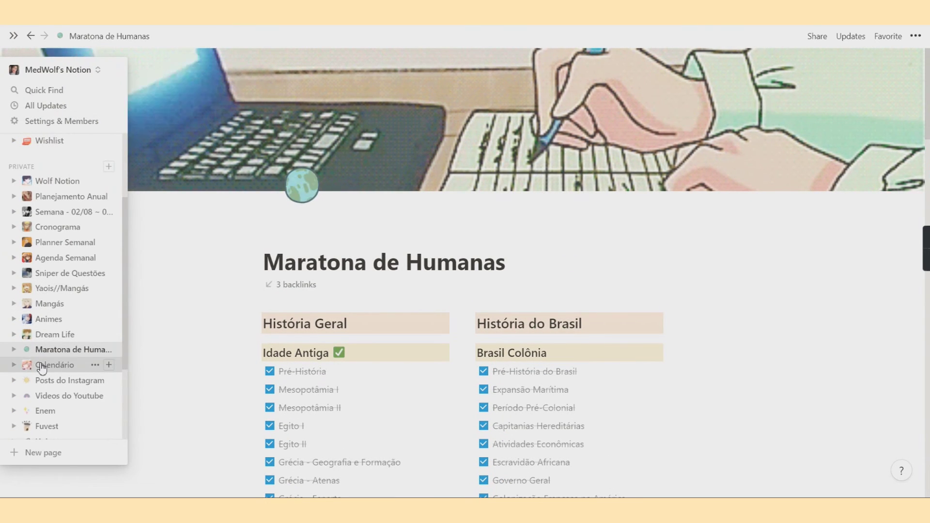
{"action": "scroll", "coordinate": [887, 277], "scroll_direction": "down", "scroll_amount": 5}
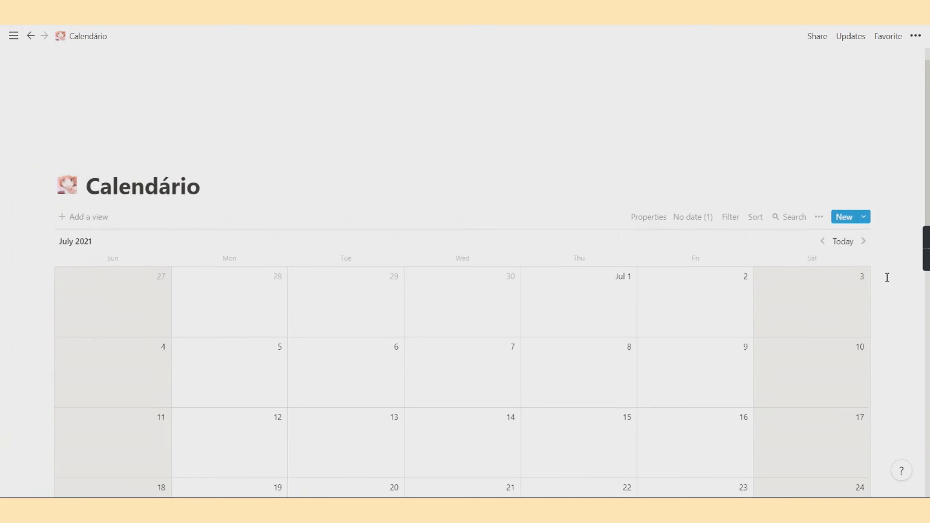
{"action": "scroll", "coordinate": [887, 277], "scroll_direction": "up", "scroll_amount": 5}
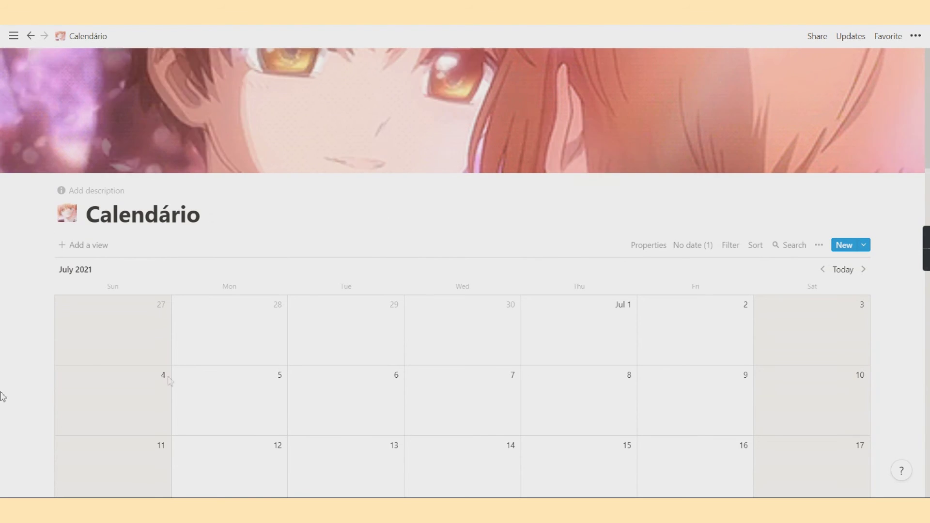
Open the Enem page and the Fuvest page to view the subject lists in each.
{"action": "mouse_move", "coordinate": [2, 243]}
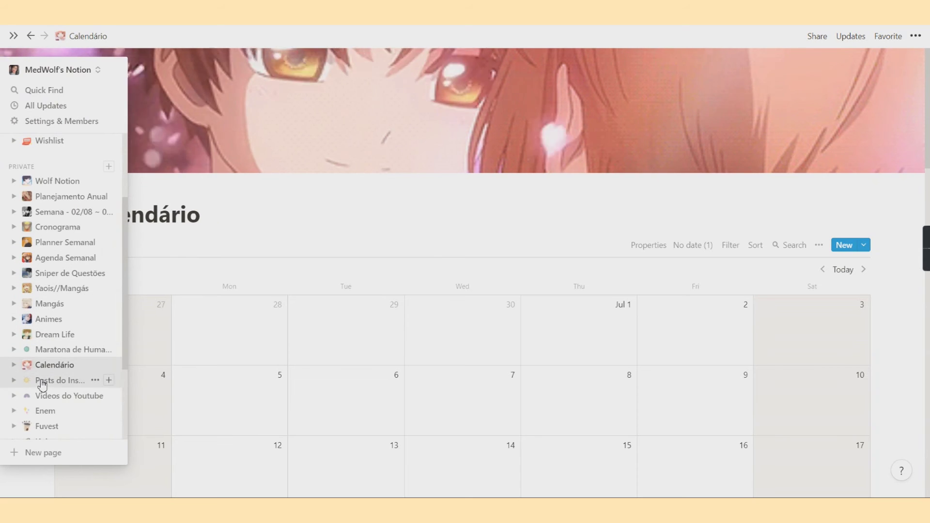
{"action": "scroll", "coordinate": [43, 358], "scroll_direction": "down", "scroll_amount": 1}
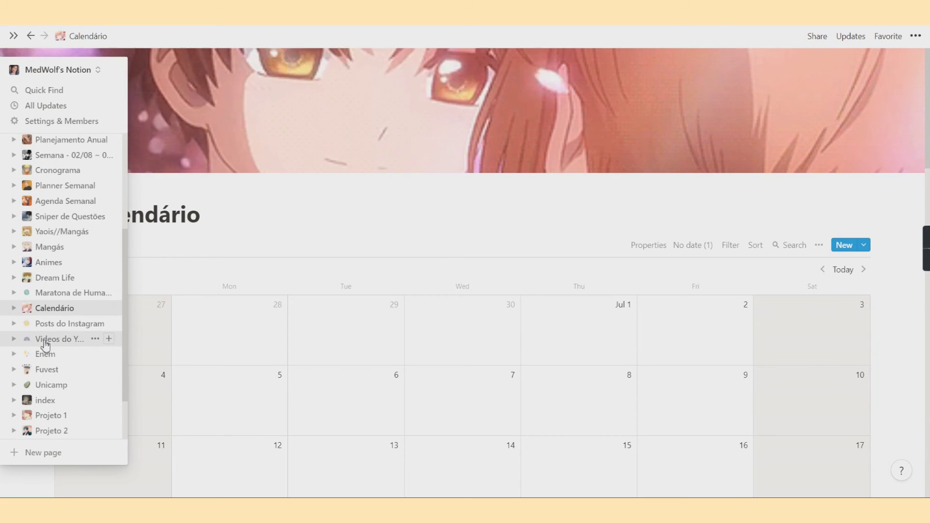
{"action": "scroll", "coordinate": [46, 343], "scroll_direction": "down", "scroll_amount": 1}
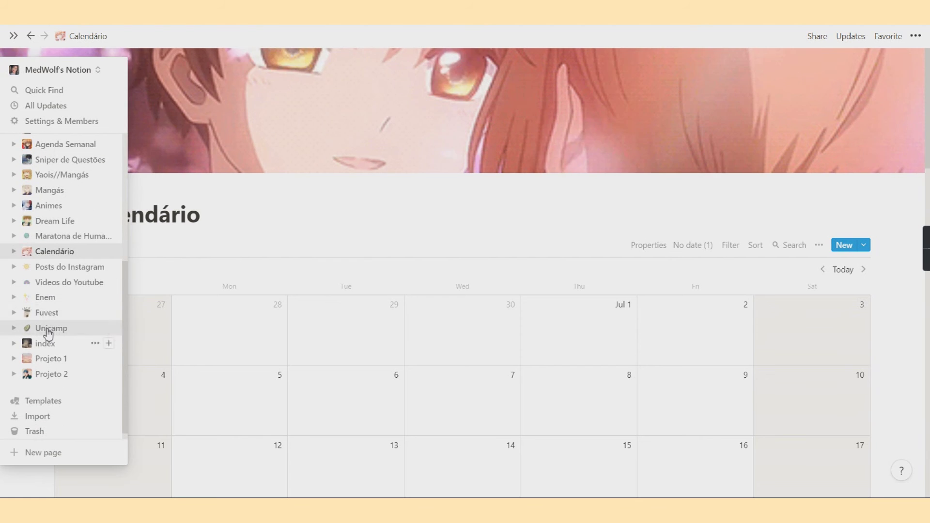
{"action": "left_click", "coordinate": [50, 300]}
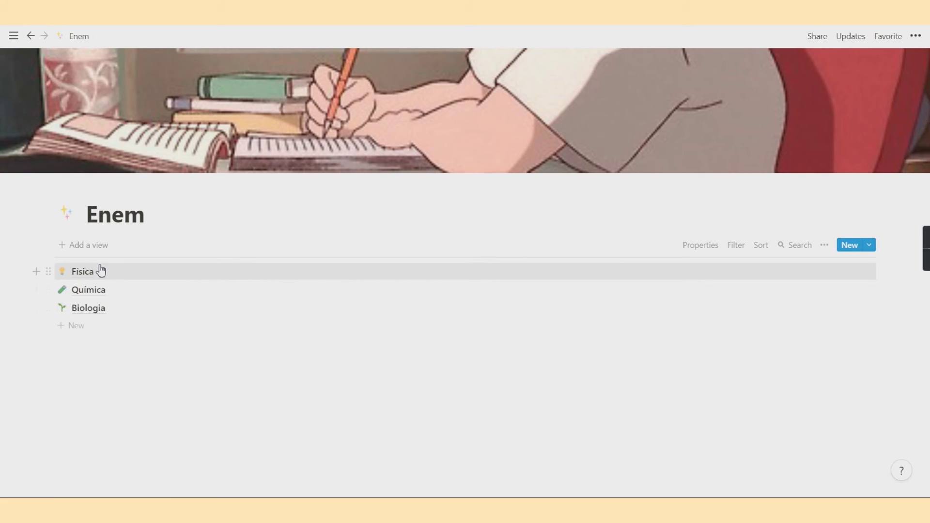
{"action": "mouse_move", "coordinate": [8, 305]}
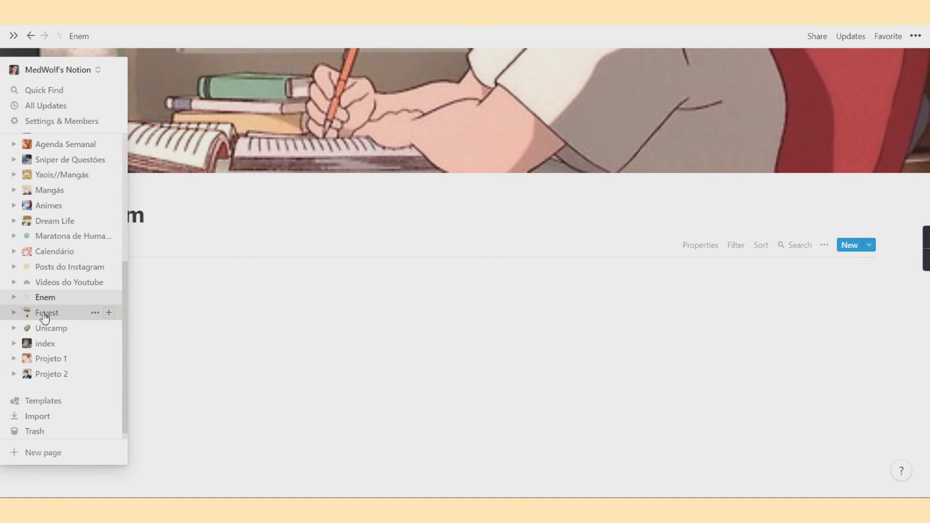
{"action": "left_click", "coordinate": [45, 318]}
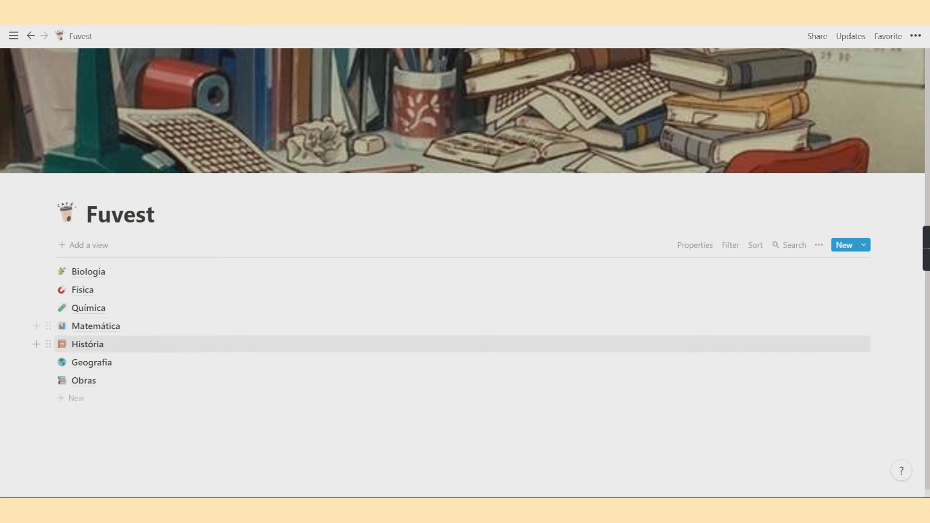
Open the Unicamp page to view its Obras entry, and open the Planejamento Anual page to view its month gallery.
{"action": "mouse_move", "coordinate": [15, 334]}
{"action": "left_click", "coordinate": [36, 330]}
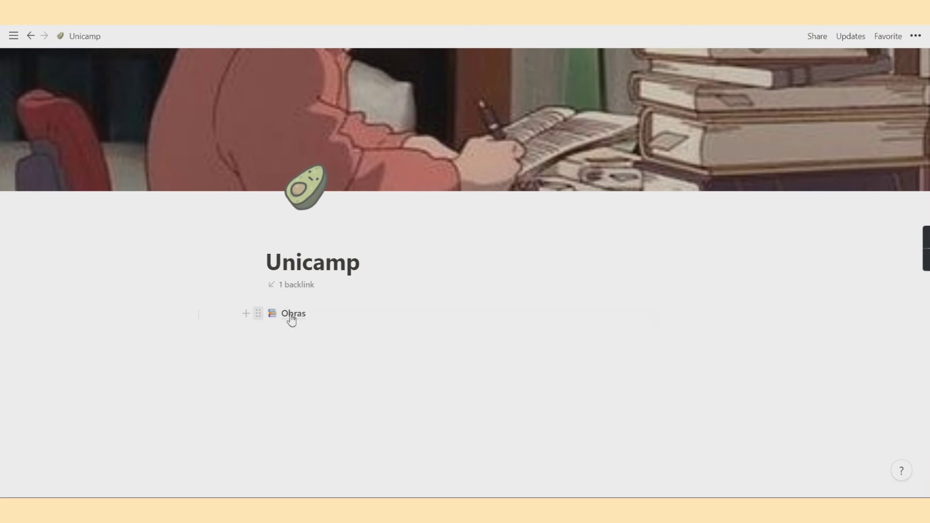
{"action": "mouse_move", "coordinate": [14, 312]}
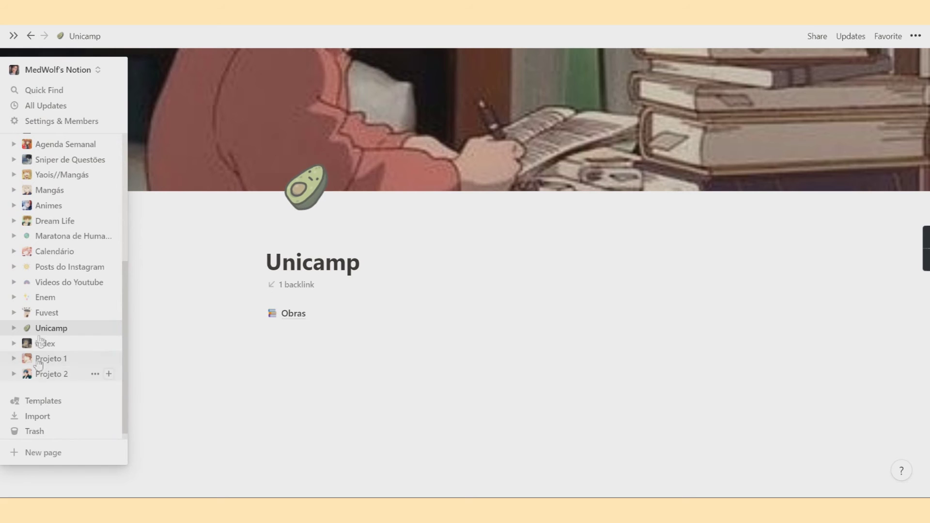
{"action": "scroll", "coordinate": [45, 358], "scroll_direction": "up", "scroll_amount": 5}
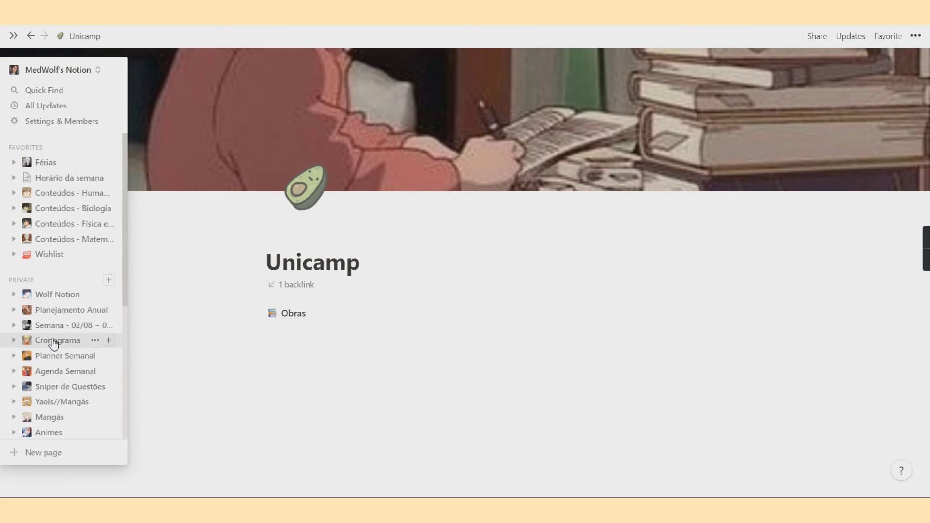
{"action": "left_click", "coordinate": [51, 315]}
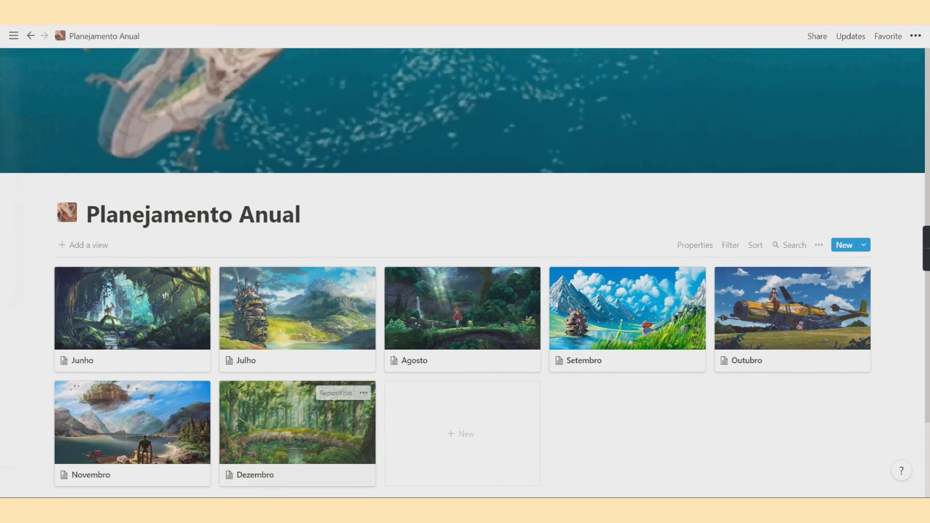
Switch to the Biologia Total site in the browser, open the Biologia videoaulas page and look through its topic cards.
{"action": "mouse_move", "coordinate": [291, 495]}
{"action": "left_click", "coordinate": [244, 472]}
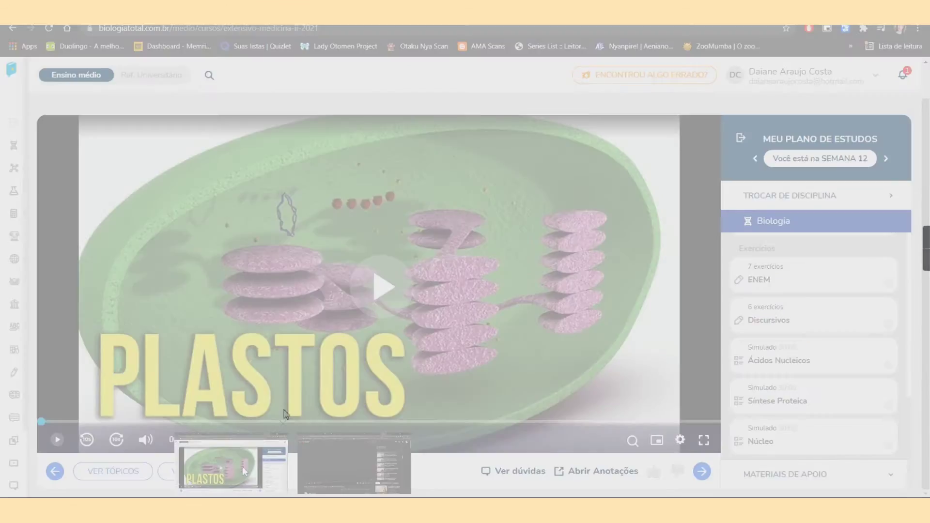
{"action": "left_click", "coordinate": [14, 146]}
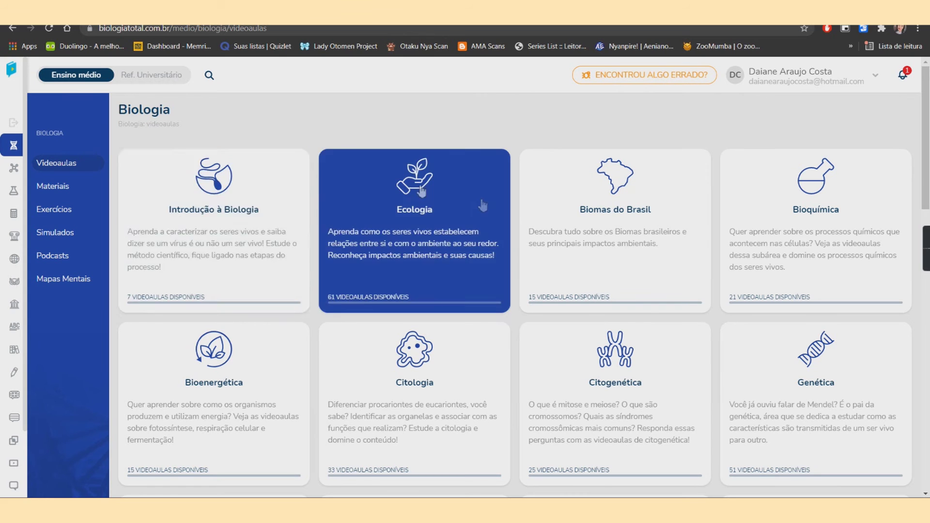
{"action": "scroll", "coordinate": [416, 242], "scroll_direction": "down", "scroll_amount": 3}
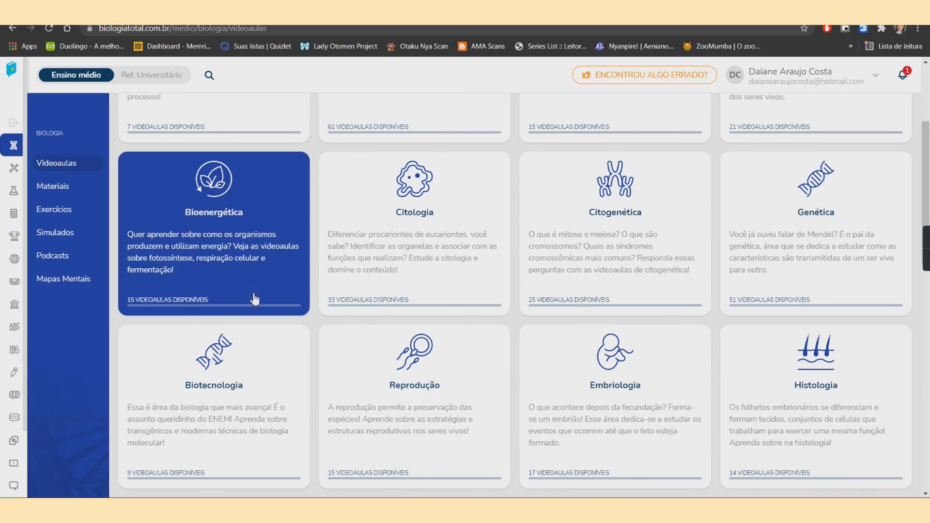
{"action": "scroll", "coordinate": [277, 335], "scroll_direction": "up", "scroll_amount": 2}
{"action": "scroll", "coordinate": [300, 332], "scroll_direction": "up", "scroll_amount": 2}
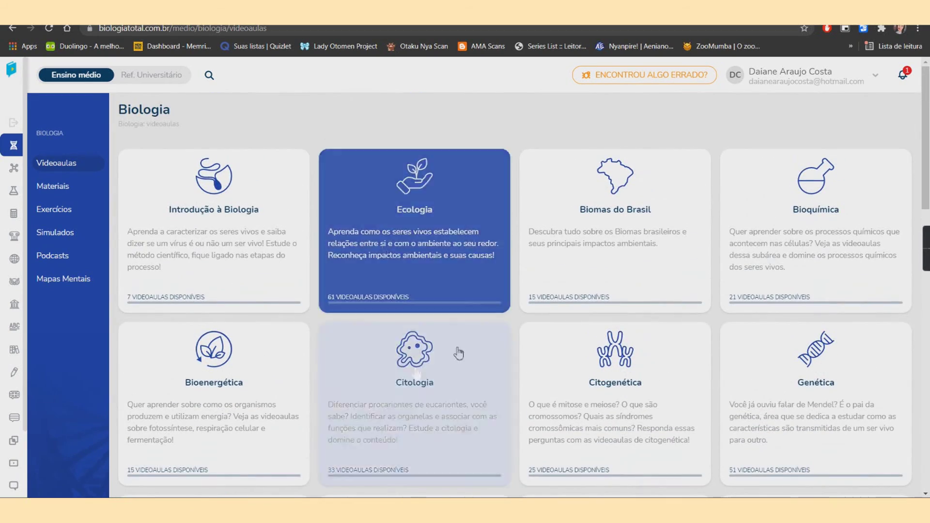
{"action": "scroll", "coordinate": [371, 313], "scroll_direction": "down", "scroll_amount": 6}
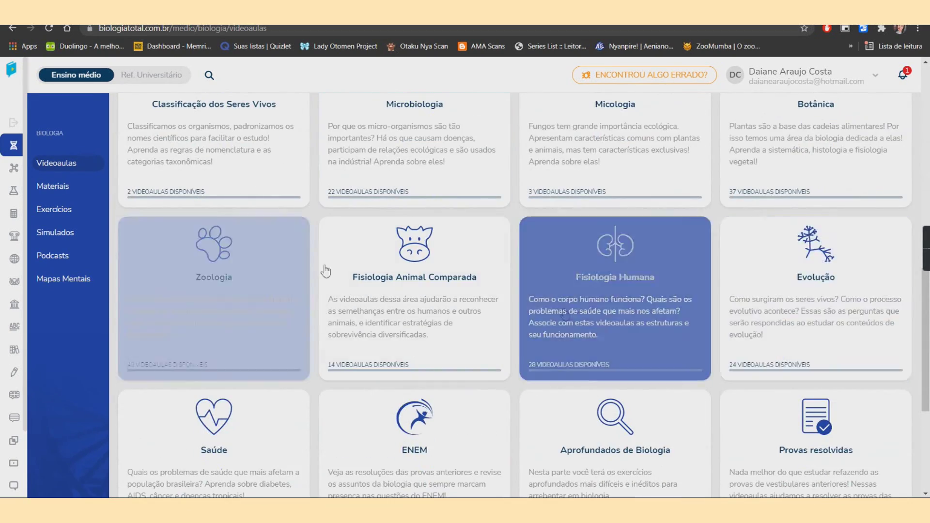
{"action": "scroll", "coordinate": [662, 304], "scroll_direction": "down", "scroll_amount": 4}
{"action": "scroll", "coordinate": [649, 308], "scroll_direction": "up", "scroll_amount": 15}
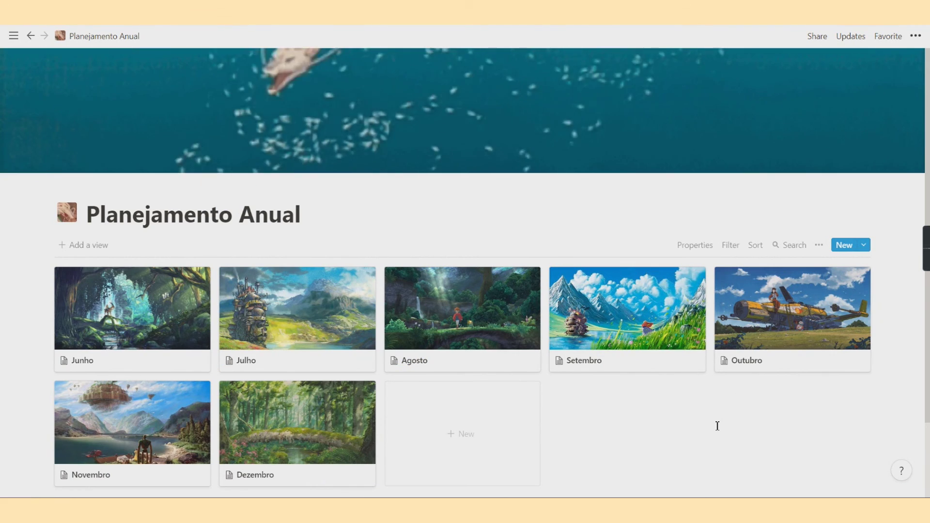
Return to Notion's Planejamento Anual gallery, and open the Wolf Notion page to look over its hello and Outras páginas sections.
{"action": "scroll", "coordinate": [717, 426], "scroll_direction": "down", "scroll_amount": 2}
{"action": "mouse_move", "coordinate": [4, 284]}
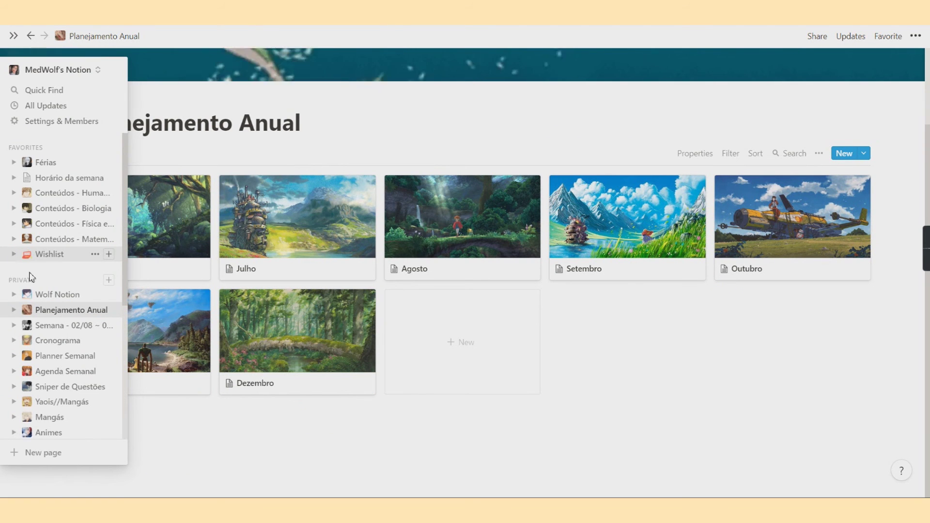
{"action": "left_click", "coordinate": [52, 297]}
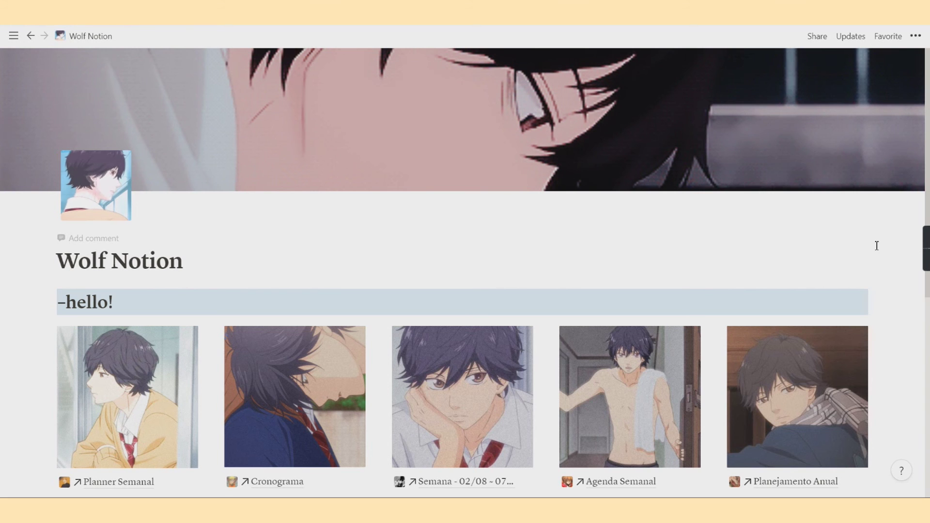
{"action": "scroll", "coordinate": [885, 306], "scroll_direction": "down", "scroll_amount": 4}
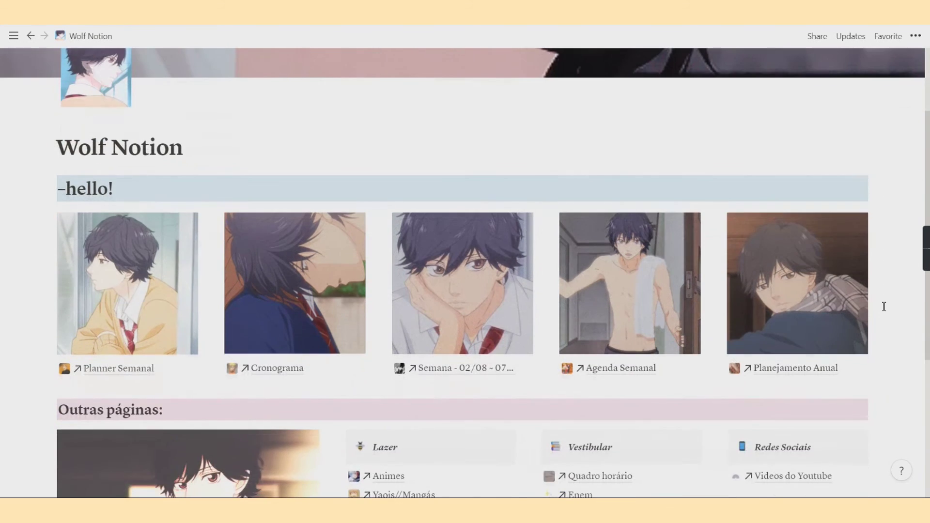
{"action": "scroll", "coordinate": [884, 306], "scroll_direction": "up", "scroll_amount": 2}
{"action": "scroll", "coordinate": [884, 306], "scroll_direction": "up", "scroll_amount": 2}
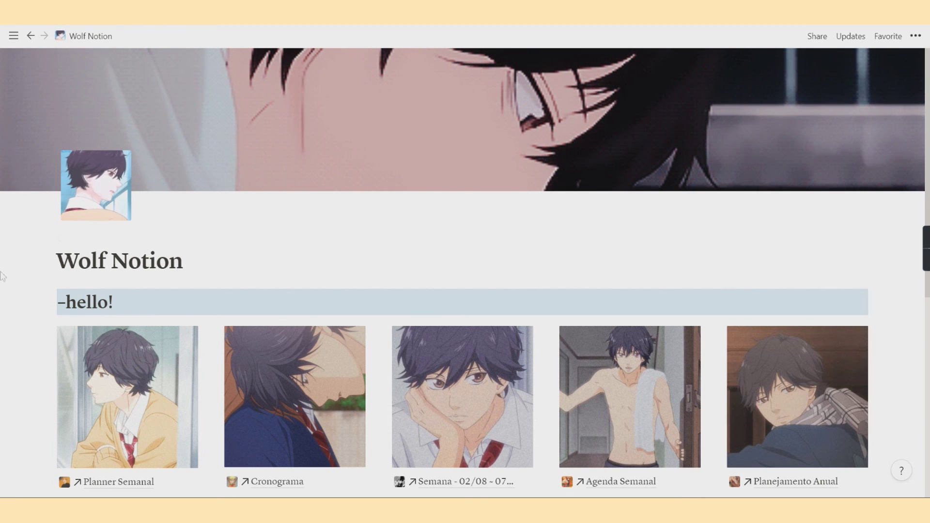
{"action": "mouse_move", "coordinate": [4, 240]}
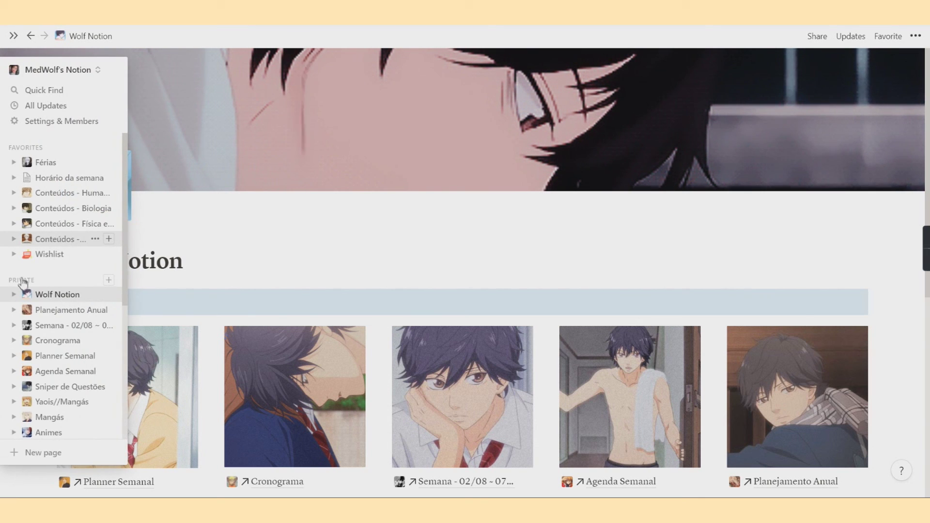